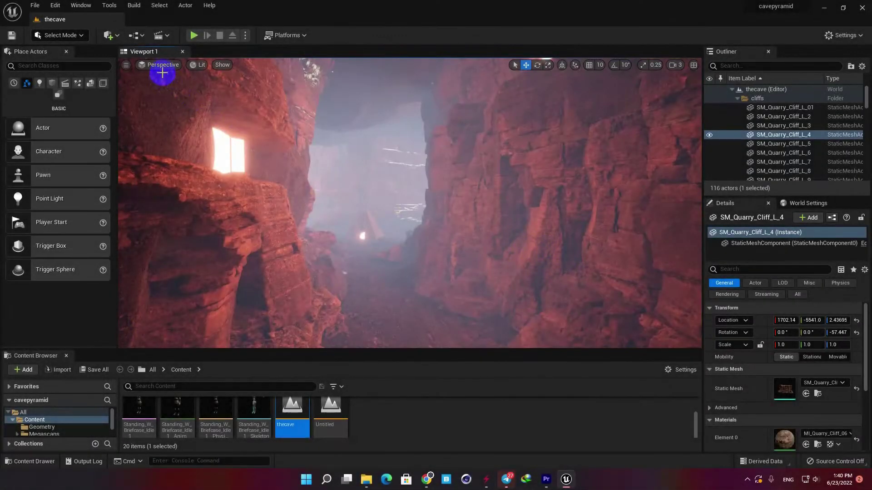
# View the level through the placed Camera in exact camera framing and examine the canyon cliffs around the figure
pyautogui.click(162, 73)
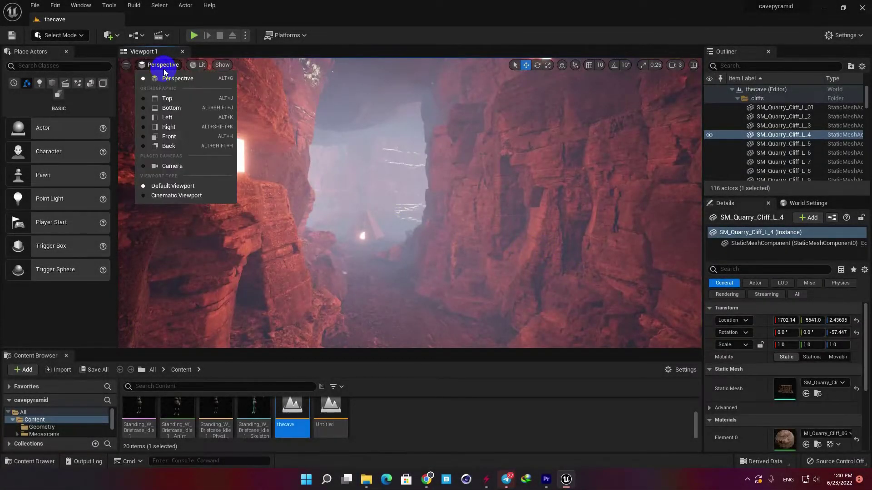
pyautogui.click(213, 169)
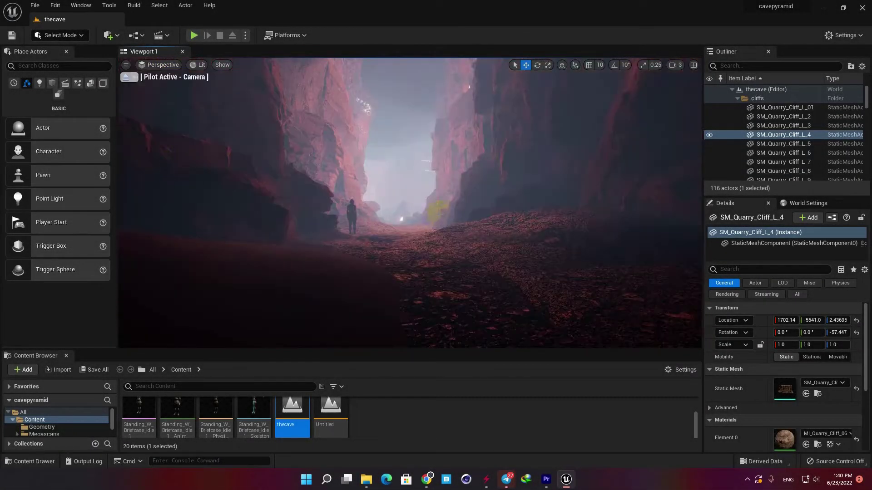
pyautogui.click(132, 78)
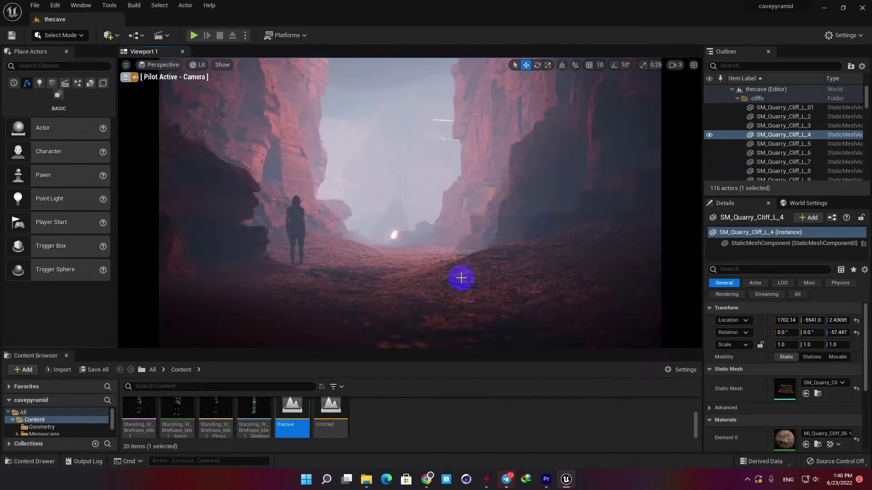
pyautogui.moveTo(406, 221); pyautogui.dragTo(406, 222, button='middle')
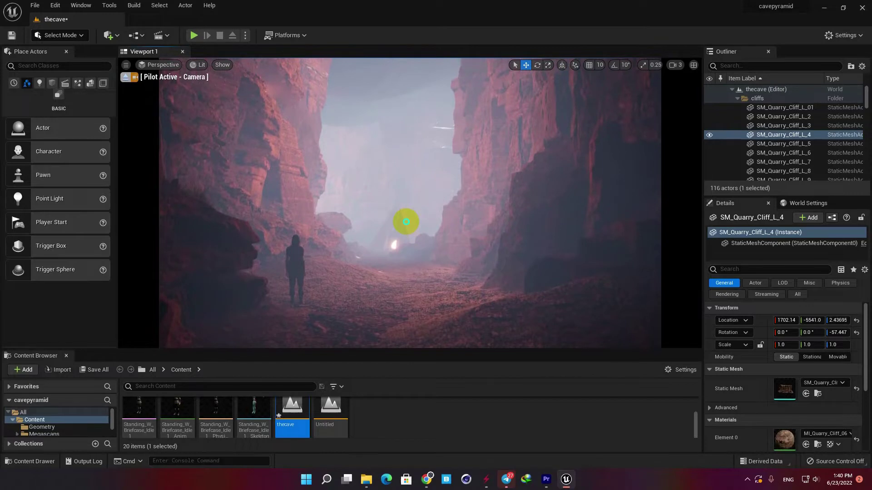
pyautogui.click(490, 166)
pyautogui.click(600, 203)
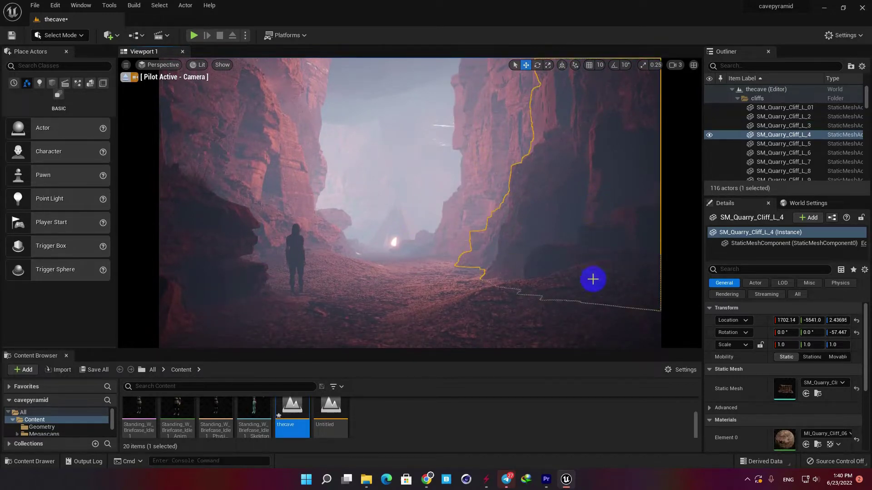
pyautogui.click(575, 313)
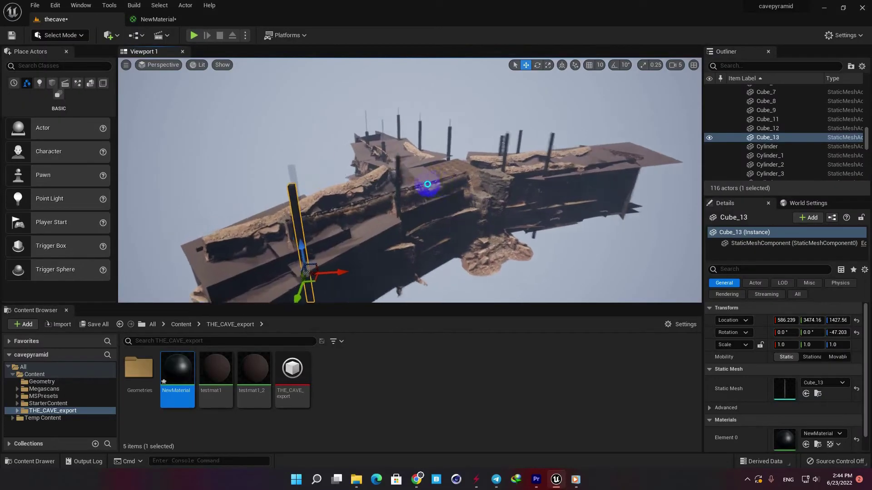
# Examine the whole cave set from outside and above, including its ceiling slabs and surrounding blocks
pyautogui.keyDown('alt'); pyautogui.moveTo(427, 185); pyautogui.dragTo(562, 181); pyautogui.keyUp('alt')
pyautogui.moveTo(562, 181); pyautogui.dragTo(570, 204, button='right')
pyautogui.click(370, 209)
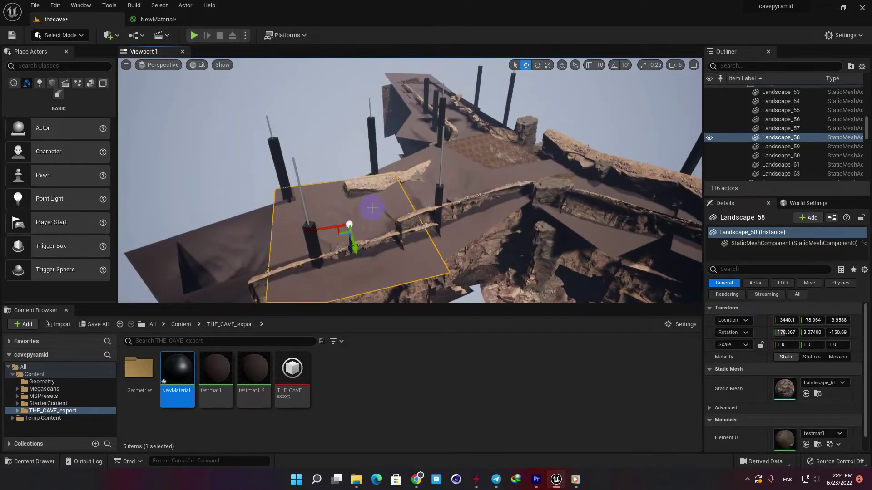
pyautogui.press('f')
pyautogui.click(479, 132)
pyautogui.click(282, 186)
pyautogui.moveTo(282, 187); pyautogui.dragTo(334, 218, button='right')
pyautogui.click(339, 232)
pyautogui.click(537, 225)
pyautogui.moveTo(537, 225); pyautogui.dragTo(541, 231, button='right')
# Delete all existing lighting actors, from DirectionalLight through SkyAtmosphere2
pyautogui.click(777, 155)
pyautogui.scroll(-2, 780, 157)
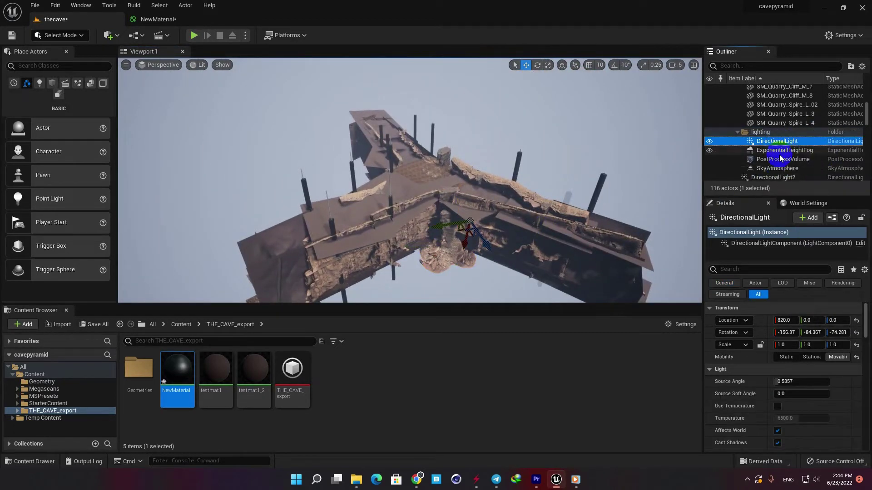
pyautogui.scroll(-3, 779, 156)
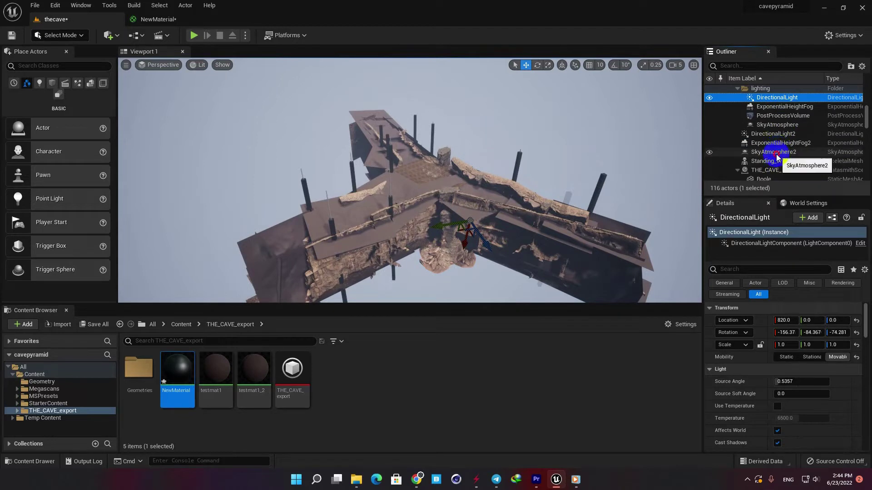
pyautogui.keyDown('shift'); pyautogui.click(777, 152); pyautogui.keyUp('shift')
pyautogui.press('Delete')
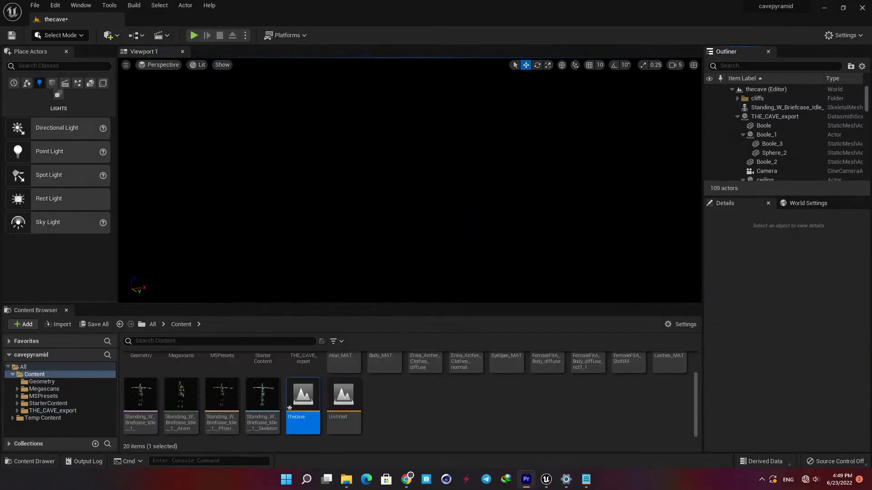
# Create an Outliner folder named lighting and add a Directional Light over the cave into it
pyautogui.click(850, 67)
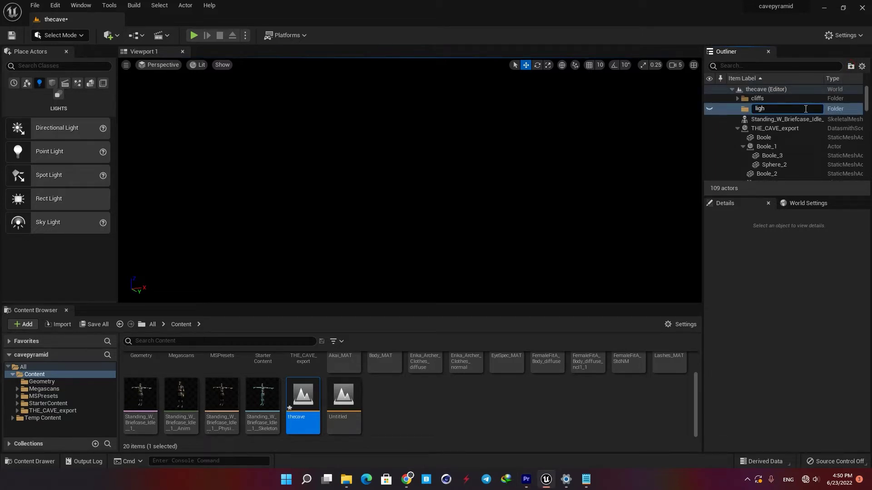
pyautogui.press('Return')
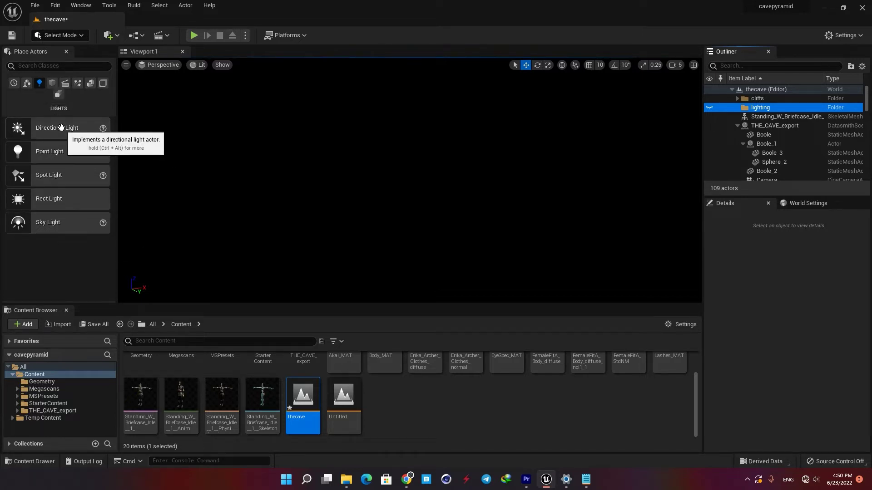
pyautogui.moveTo(54, 128); pyautogui.dragTo(347, 197)
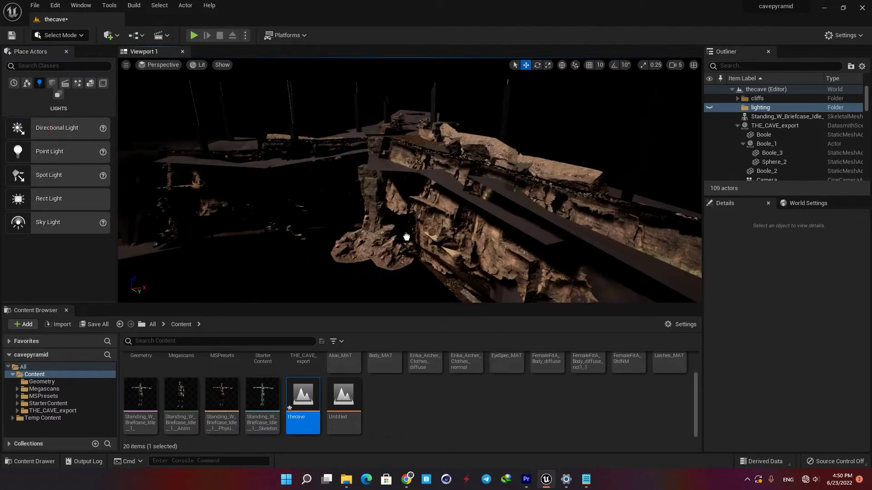
pyautogui.moveTo(406, 236); pyautogui.dragTo(406, 235)
pyautogui.moveTo(381, 217); pyautogui.dragTo(382, 216, button='right')
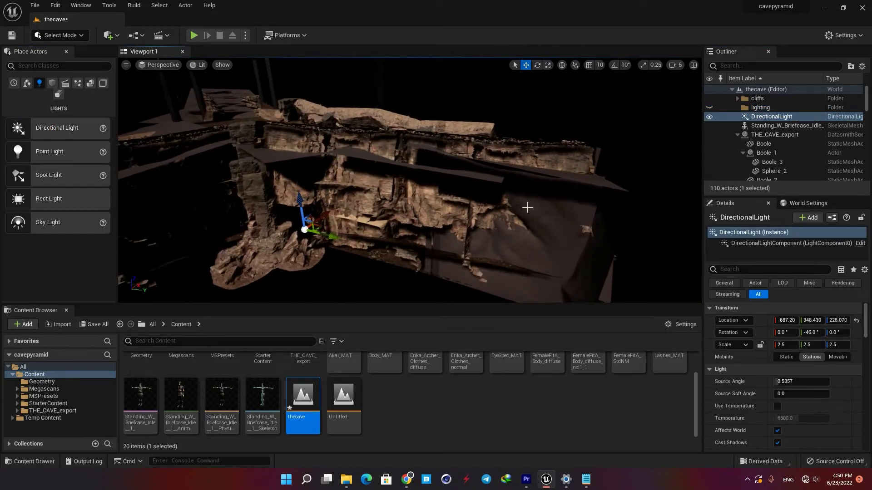
pyautogui.moveTo(782, 116); pyautogui.dragTo(761, 108)
pyautogui.moveTo(325, 178); pyautogui.dragTo(325, 178, button='right')
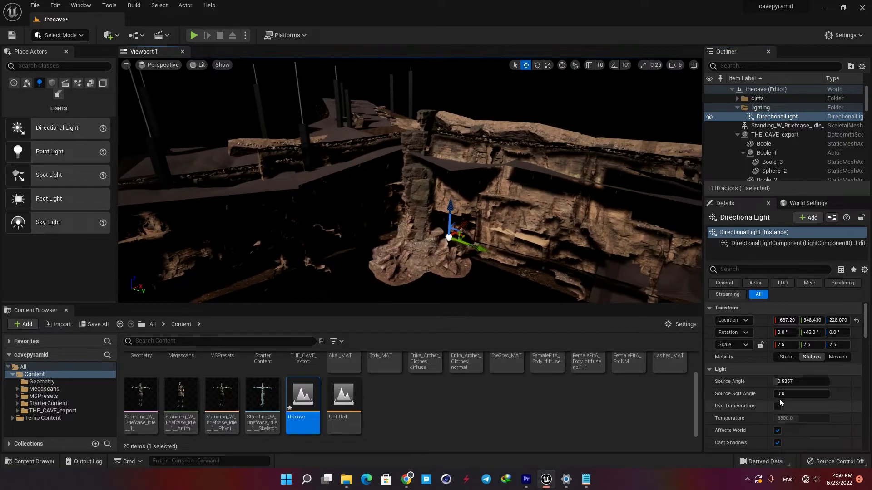
# Set the directional light's mobility to Movable
pyautogui.click(806, 357)
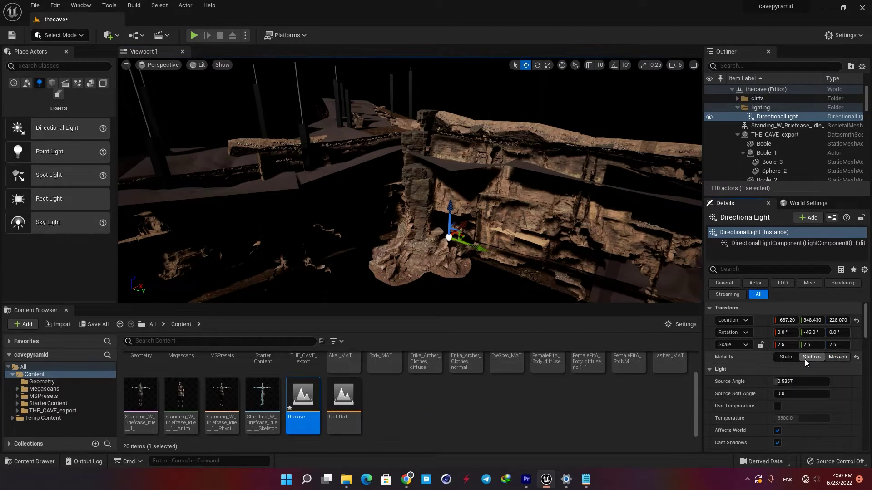
pyautogui.click(786, 357)
pyautogui.moveTo(500, 229)
pyautogui.mouseDown(button='right')
pyautogui.moveTo(468, 225)
pyautogui.moveTo(448, 178)
pyautogui.moveTo(423, 174)
pyautogui.moveTo(428, 220)
pyautogui.moveTo(481, 236)
pyautogui.moveTo(500, 224)
pyautogui.mouseUp(button='right')
# Rotate the directional light to about -82.6, -38.1, -45.8 degrees so it lights both cliff walls
pyautogui.hotkey('ctrl', 'l')
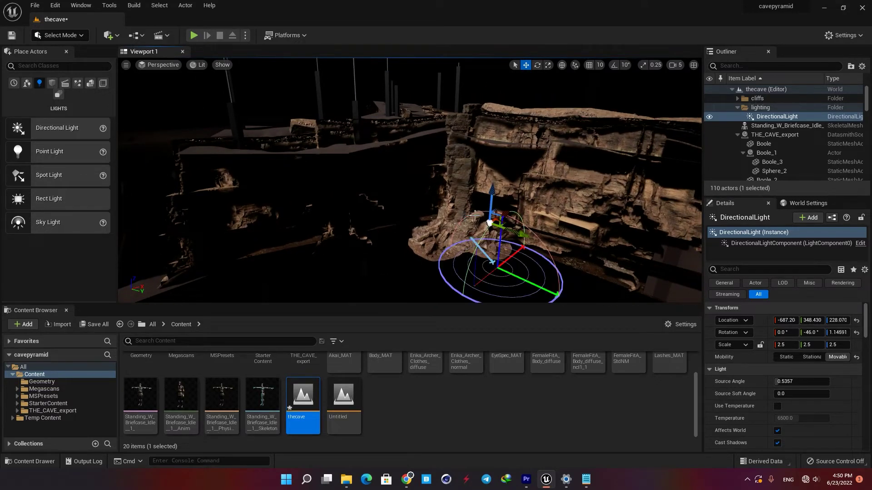
pyautogui.hotkey('ctrl', 'l')
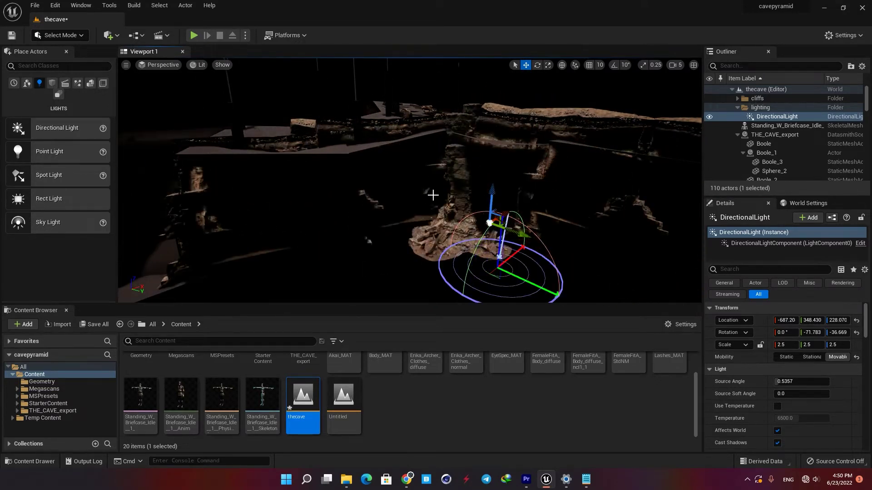
pyautogui.hotkey('ctrl', 'l')
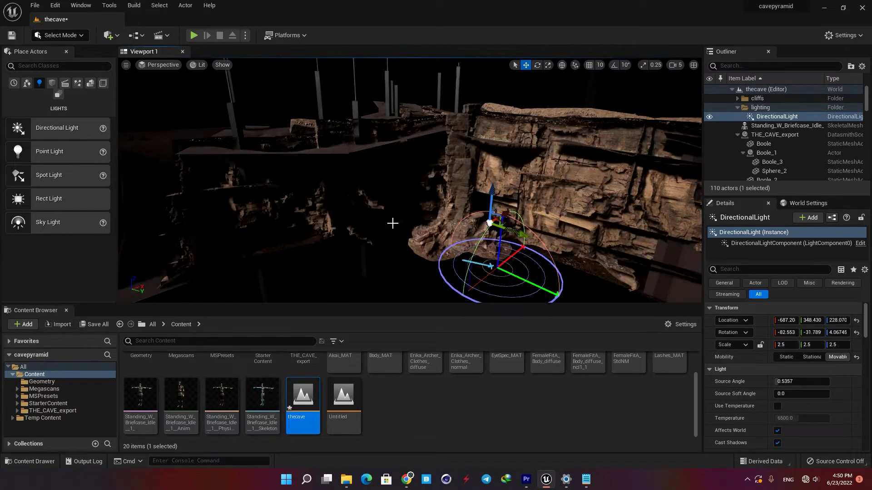
pyautogui.moveTo(409, 181); pyautogui.dragTo(454, 180, button='right')
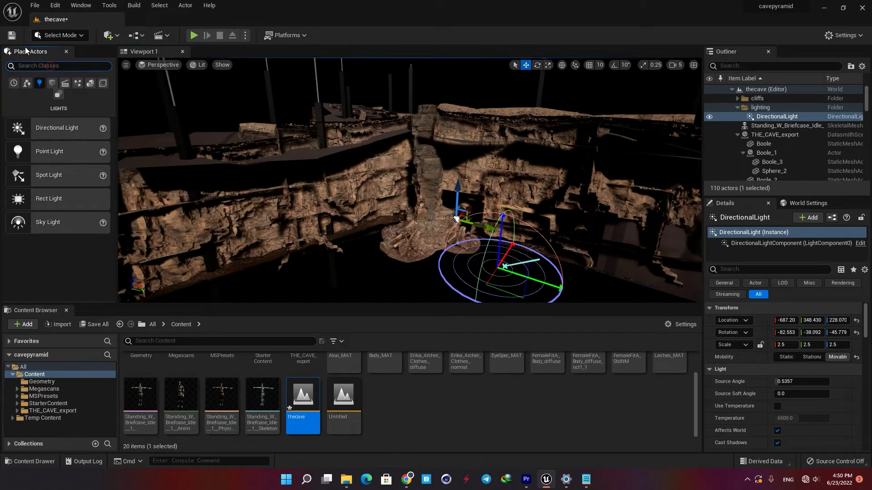
# Find the Sky Atmosphere actor with the search term sky and place it near the rock pillar's base
pyautogui.click(47, 67)
pyautogui.write('sky')
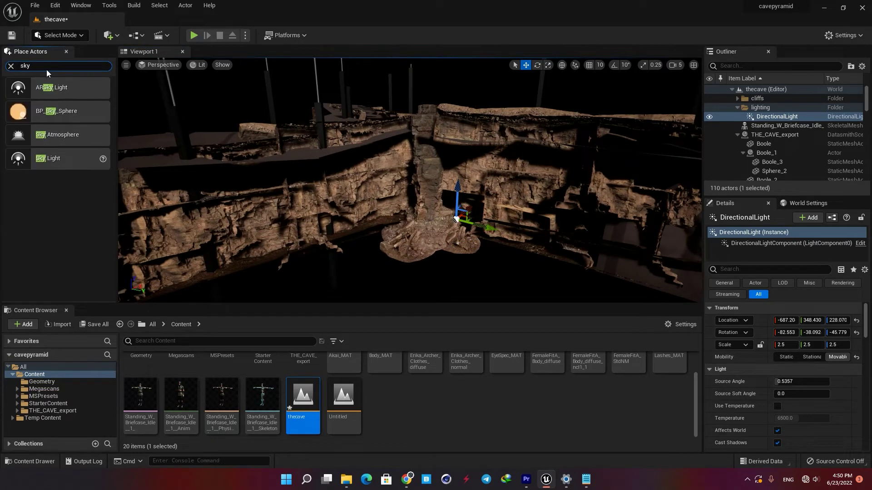
pyautogui.moveTo(57, 141); pyautogui.dragTo(410, 250)
pyautogui.moveTo(406, 217); pyautogui.dragTo(418, 259, button='right')
pyautogui.moveTo(359, 203); pyautogui.dragTo(379, 229, button='right')
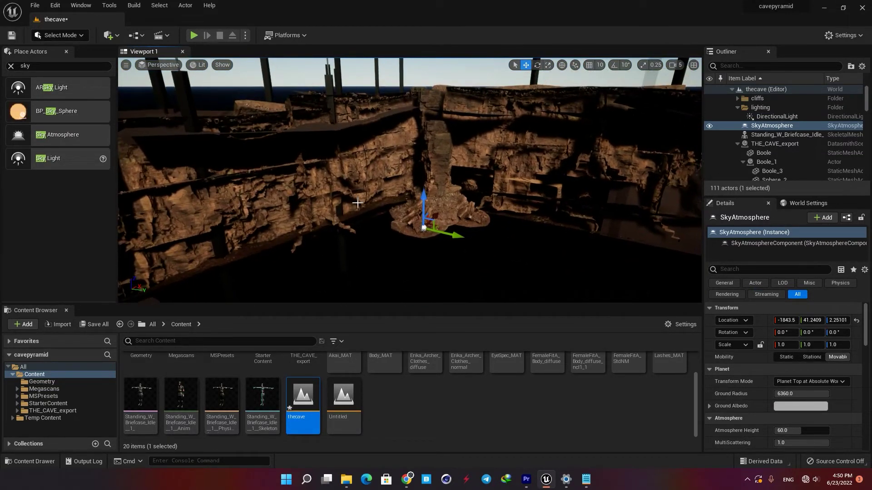
# Add an Exponential Height Fog actor beside the cliff walls and look through its fog properties
pyautogui.click(47, 66)
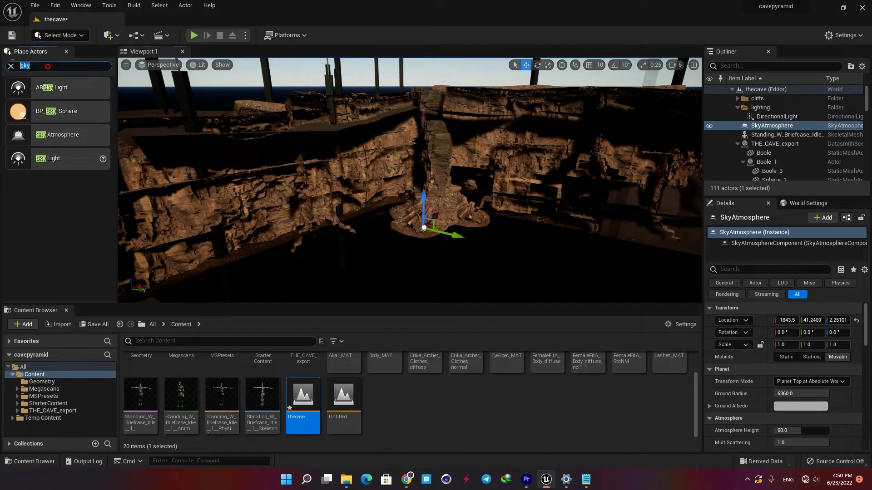
pyautogui.write('expo')
pyautogui.moveTo(64, 88); pyautogui.dragTo(396, 237)
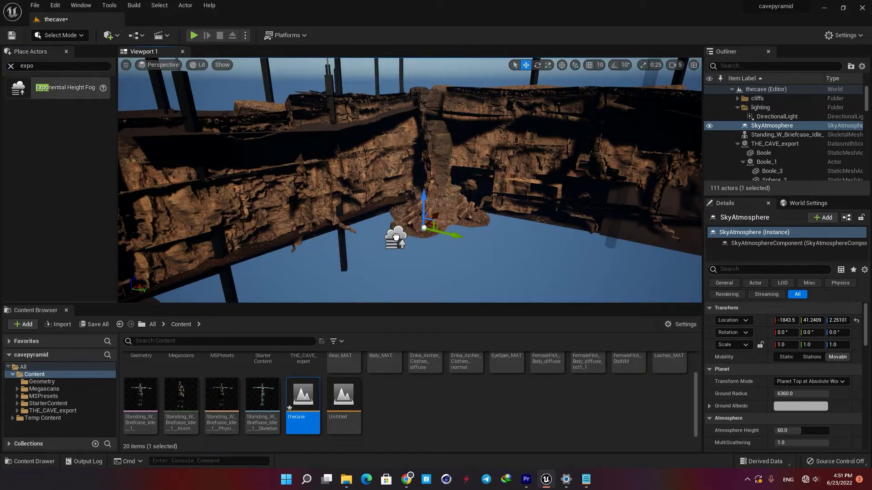
pyautogui.moveTo(408, 182); pyautogui.dragTo(549, 181, button='right')
pyautogui.moveTo(422, 230); pyautogui.dragTo(423, 230, button='right')
pyautogui.scroll(-5, 759, 396)
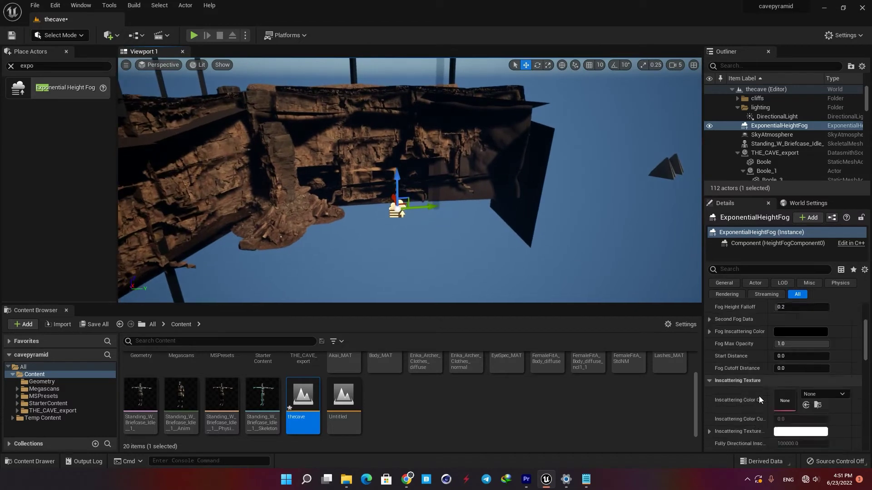
pyautogui.scroll(-3, 751, 381)
pyautogui.moveTo(507, 230); pyautogui.dragTo(487, 237, button='right')
# Place a PostProcessVolume near the rock pillar's base and shift it slightly along the Y axis
pyautogui.click(37, 66)
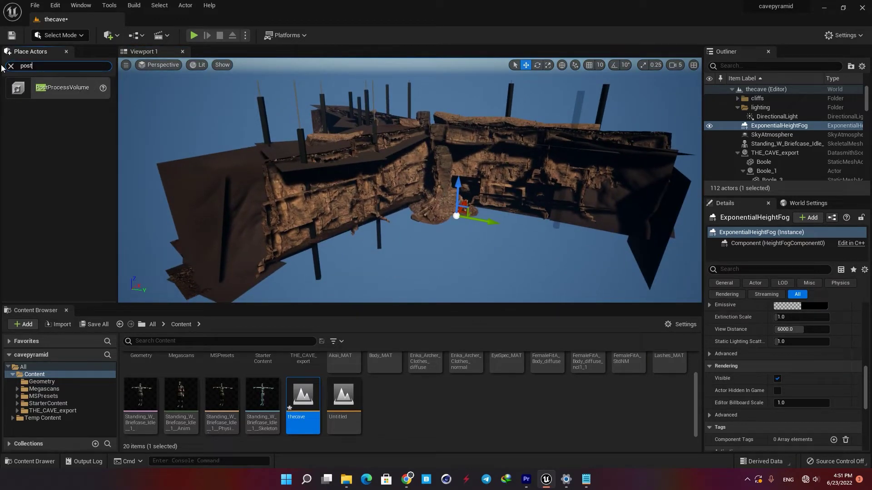
pyautogui.moveTo(62, 88); pyautogui.dragTo(416, 227)
pyautogui.moveTo(416, 227)
pyautogui.mouseDown(button='right')
pyautogui.moveTo(436, 226)
pyautogui.moveTo(409, 229)
pyautogui.mouseUp(button='right')
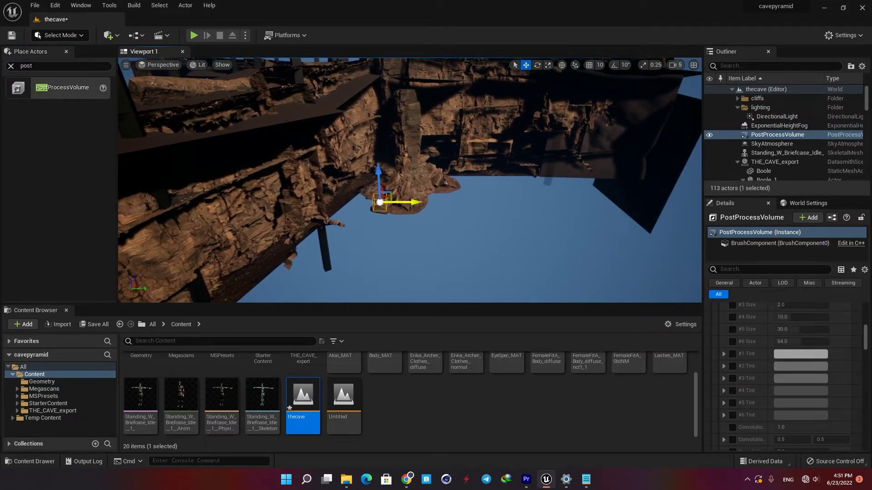
pyautogui.moveTo(439, 208); pyautogui.dragTo(428, 208)
pyautogui.moveTo(428, 209); pyautogui.dragTo(345, 208, button='right')
pyautogui.moveTo(397, 211); pyautogui.dragTo(386, 213, button='right')
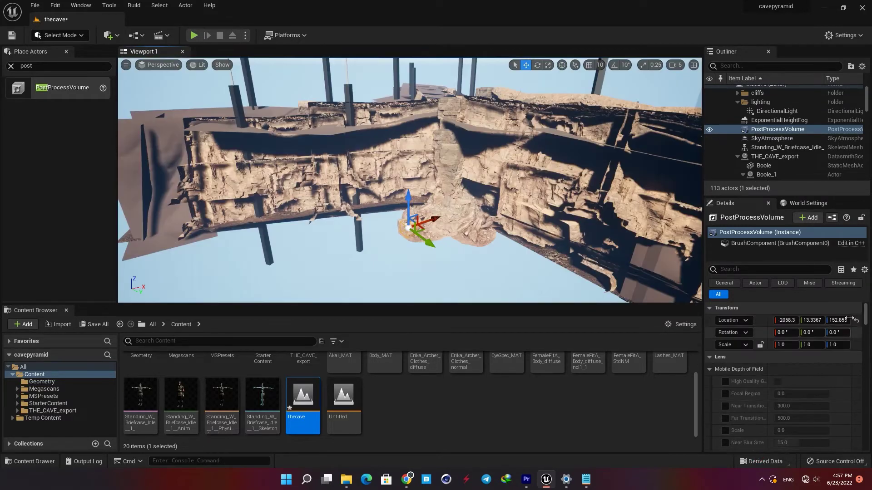
# Set the post process volume's exposure Min Brightness to 2
pyautogui.moveTo(865, 318); pyautogui.dragTo(865, 340)
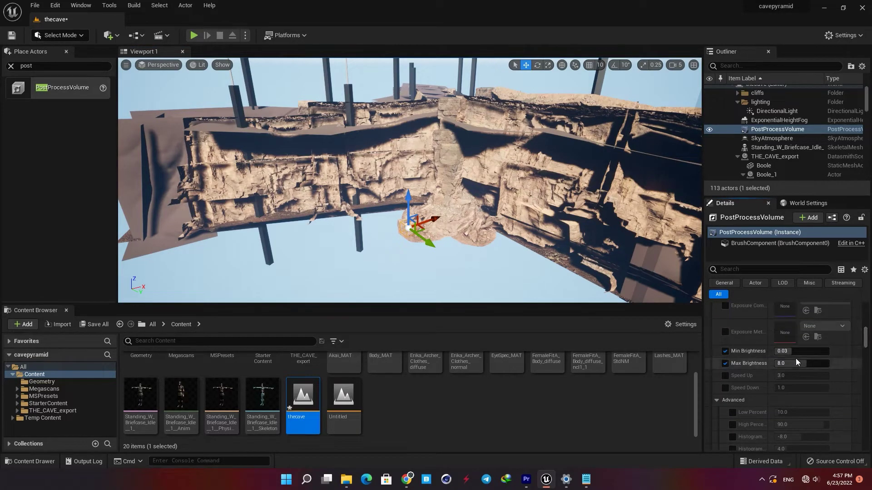
pyautogui.click(793, 351)
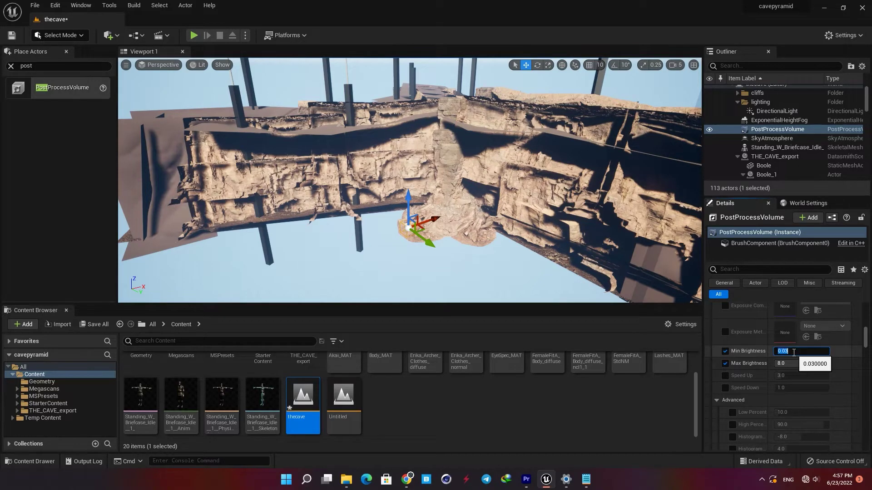
pyautogui.write('2')
pyautogui.press('Return')
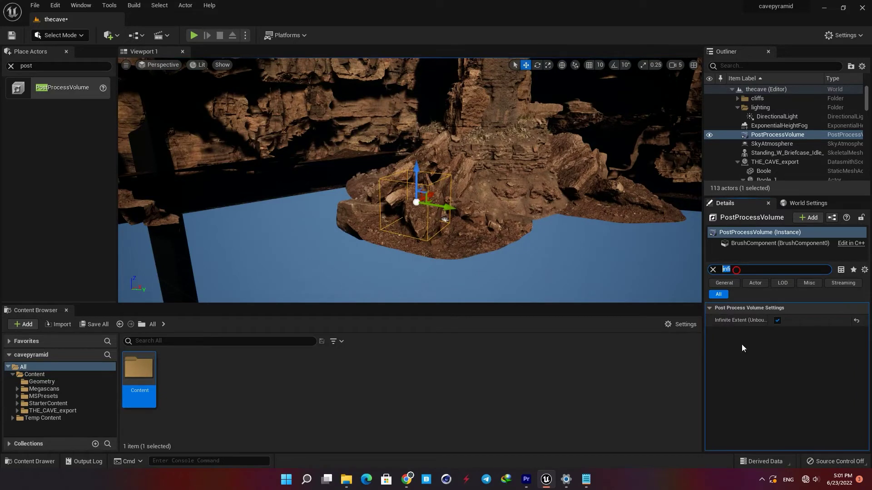
# Toggle the post process volume's Infinite Extent (Unbound) option off and back on to compare its effect
pyautogui.click(741, 345)
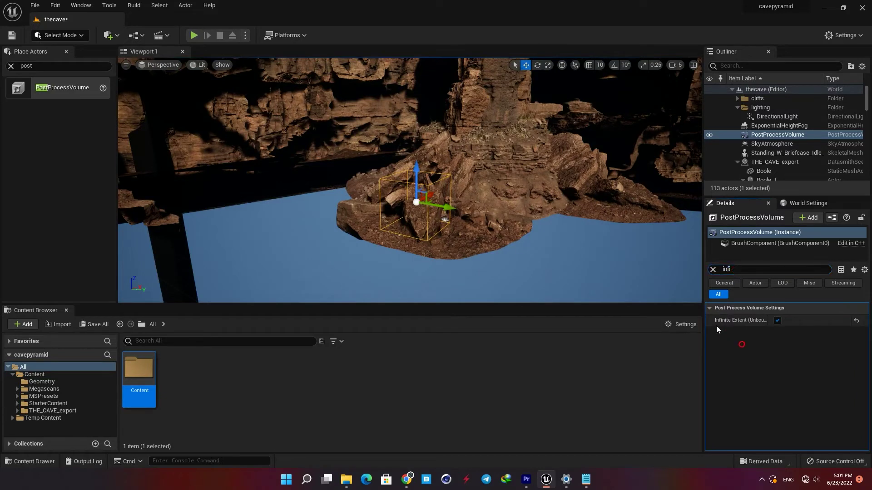
pyautogui.moveTo(528, 233); pyautogui.dragTo(590, 233, button='right')
pyautogui.click(778, 320)
pyautogui.click(778, 322)
pyautogui.moveTo(471, 182); pyautogui.dragTo(416, 181, button='right')
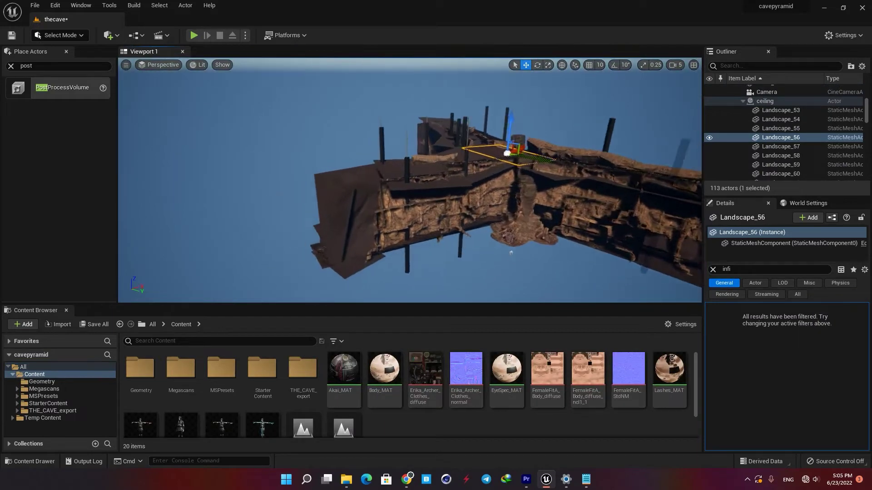
# Move the ceiling slab Landscape_56 sideways along the Y axis to open a gap that lets light into the cave
pyautogui.moveTo(590, 163); pyautogui.dragTo(477, 177, button='right')
pyautogui.press('w')
pyautogui.moveTo(561, 163); pyautogui.dragTo(529, 161, button='right')
pyautogui.press('s')
pyautogui.moveTo(416, 169)
pyautogui.mouseDown(button='right')
pyautogui.moveTo(399, 169)
pyautogui.moveTo(418, 170)
pyautogui.mouseUp(button='right')
pyautogui.moveTo(513, 162); pyautogui.dragTo(435, 125, button='right')
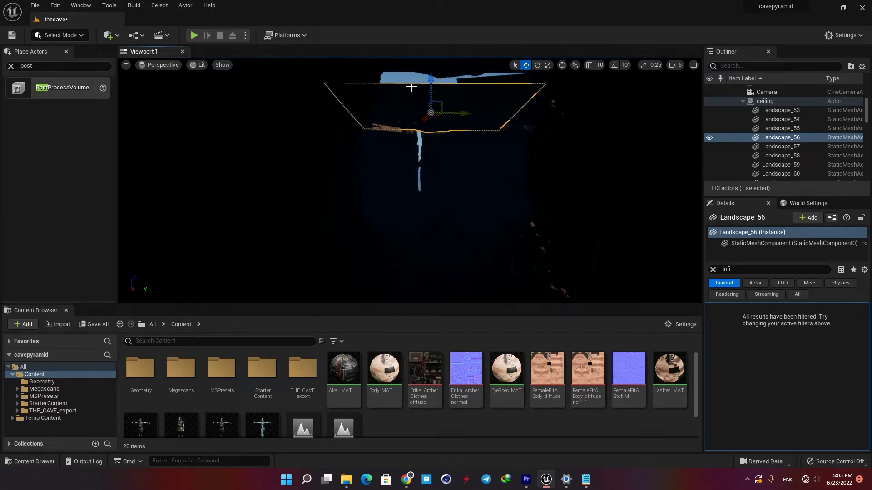
pyautogui.moveTo(341, 107); pyautogui.dragTo(322, 107)
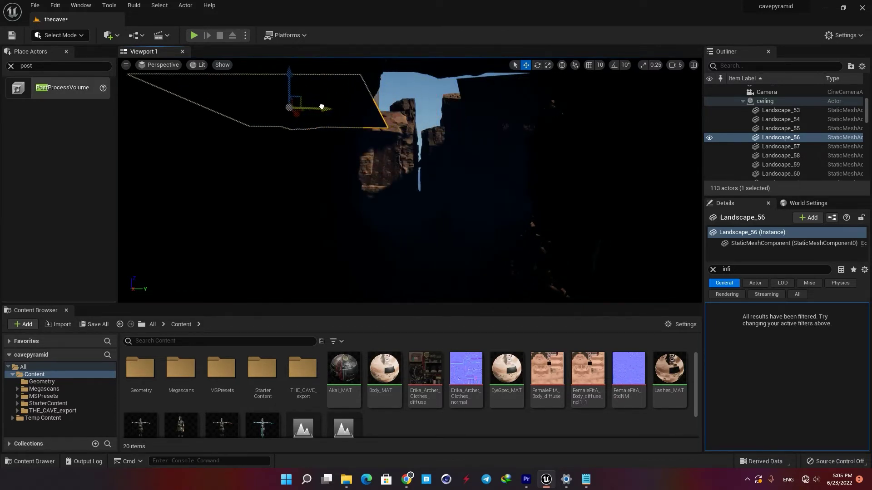
# Try rotating the directional light to aim sunlight through the ceiling gap, and undo the recent changes
pyautogui.hotkey('ctrl', 'l')
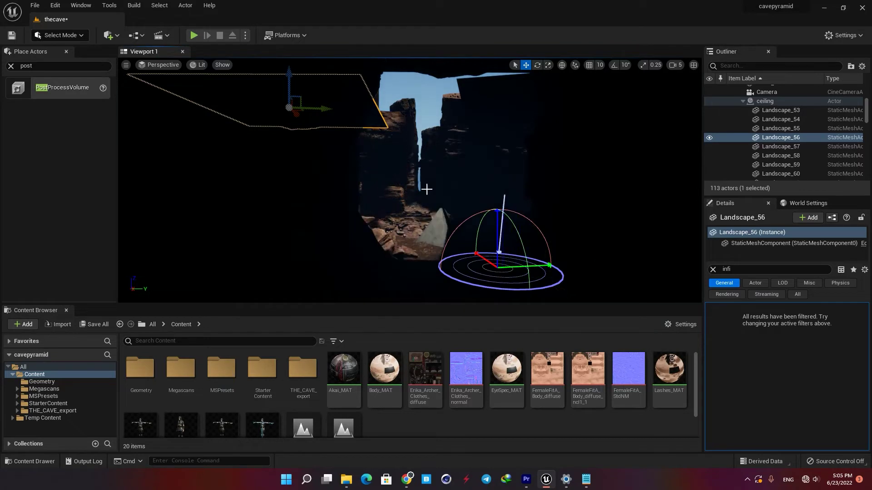
pyautogui.hotkey('ctrl', 'l')
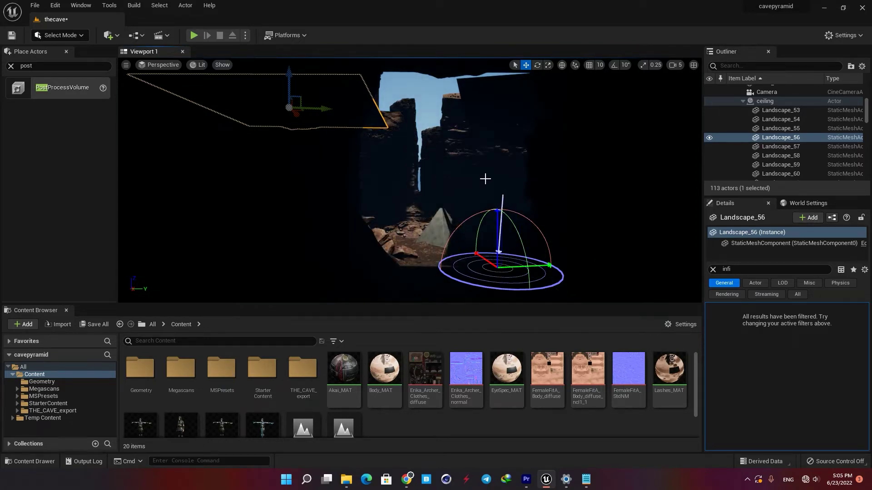
pyautogui.hotkey('ctrl', 'l')
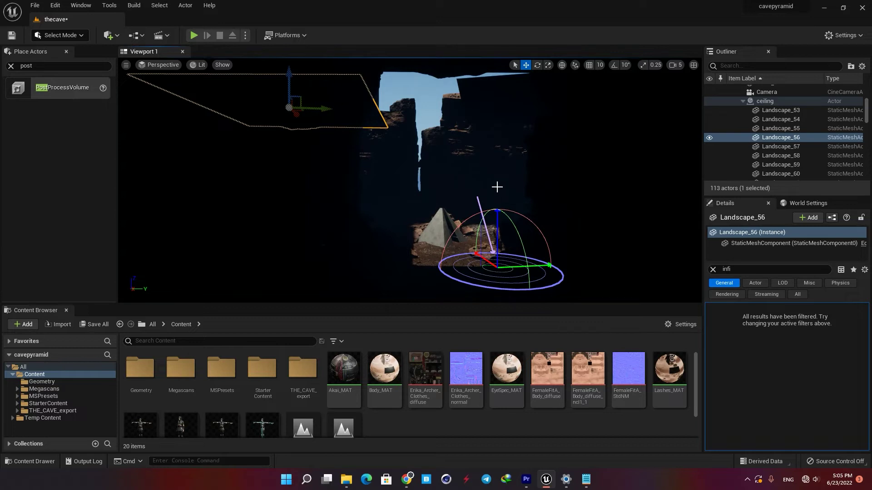
pyautogui.hotkey('ctrl', 'z')
pyautogui.moveTo(468, 166); pyautogui.dragTo(472, 184, button='right')
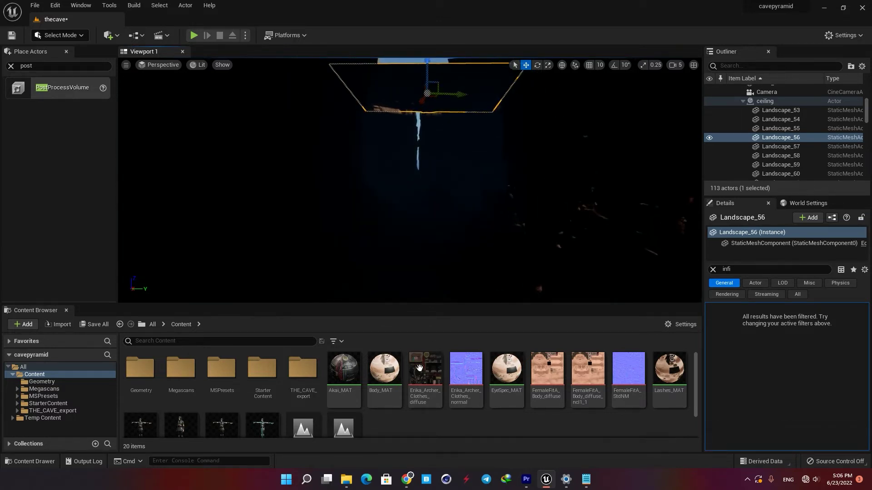
# Create a new material named lighmat in the Content folder and open it for editing
pyautogui.click(459, 209)
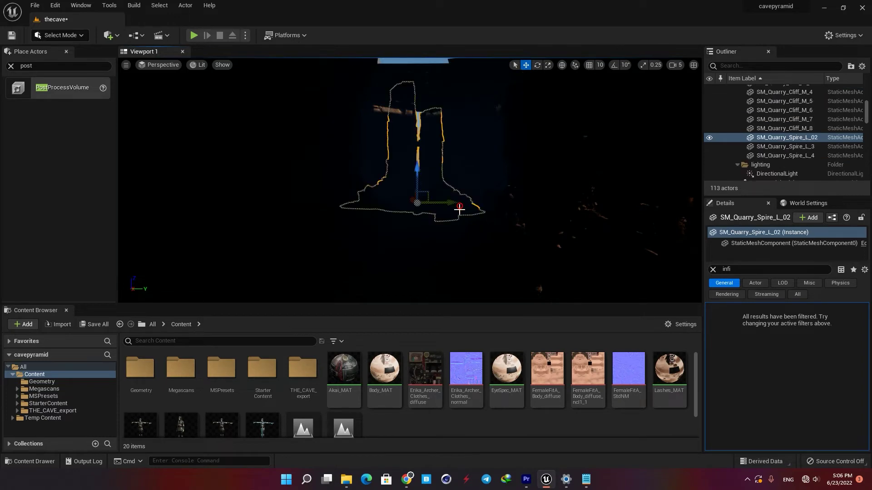
pyautogui.scroll(-1, 386, 428)
pyautogui.rightClick(389, 421)
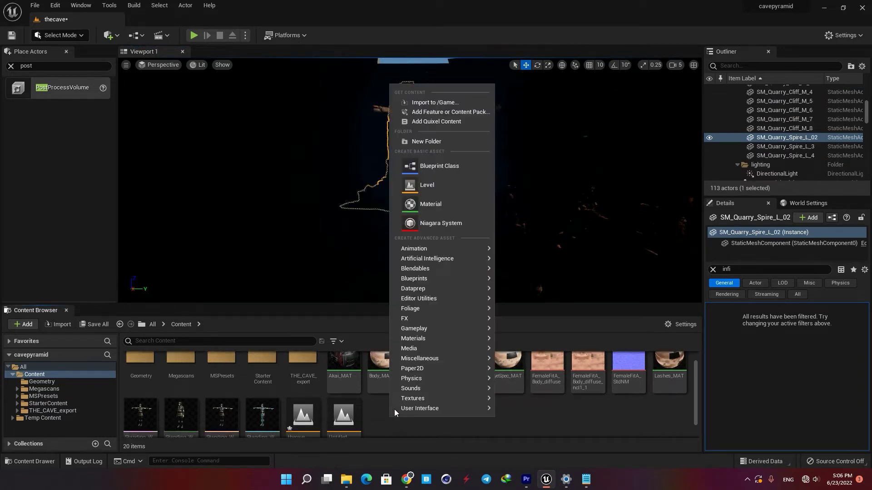
pyautogui.click(431, 205)
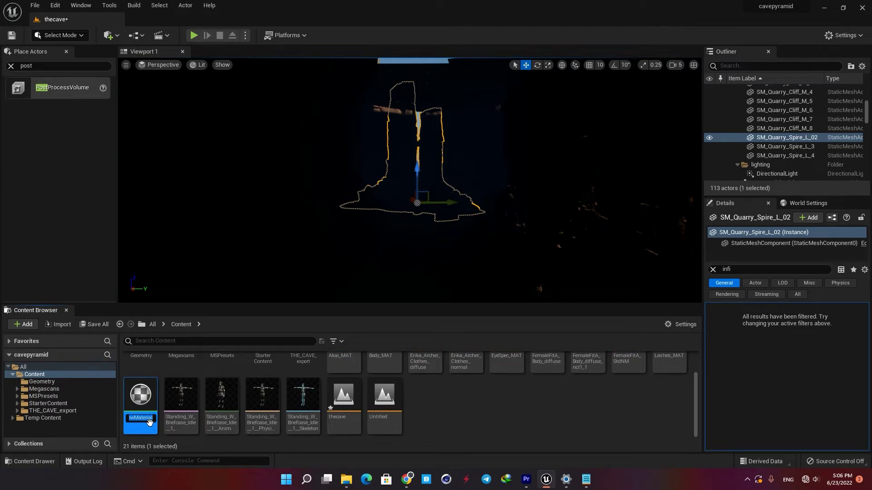
pyautogui.write('lighmat')
pyautogui.press('Return')
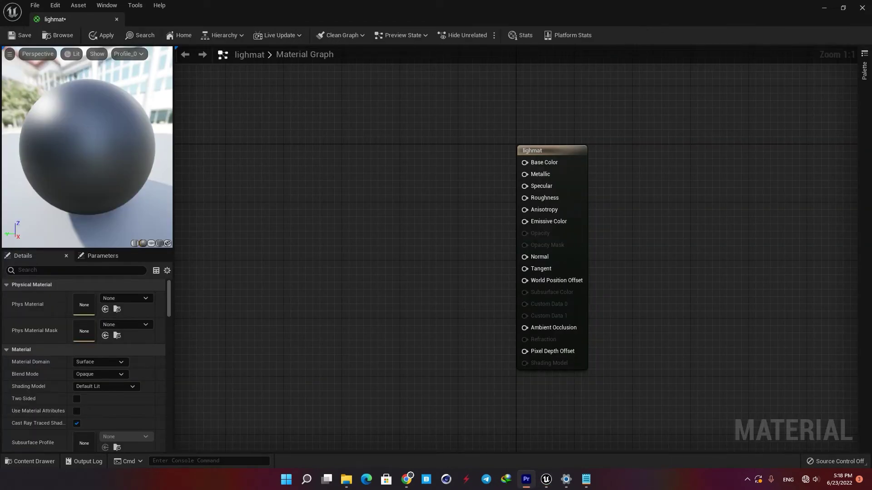
# Add a Constant3Vector node and a single Constant node beneath it to the lighmat material graph
pyautogui.rightClick(364, 173)
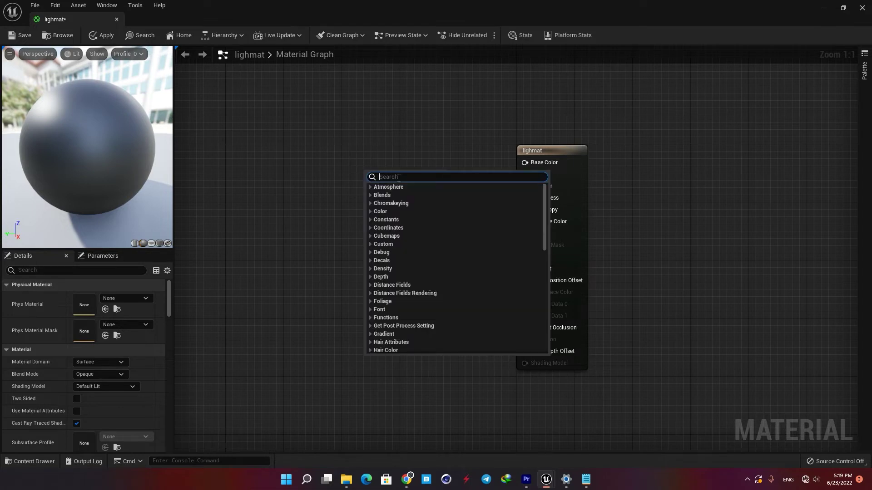
pyautogui.write('constan')
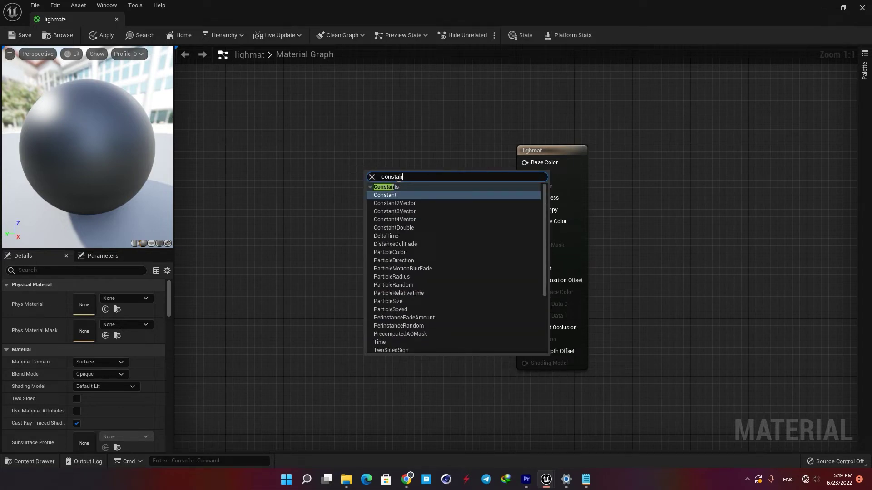
pyautogui.click(385, 210)
pyautogui.moveTo(387, 190); pyautogui.dragTo(385, 162)
pyautogui.rightClick(380, 258)
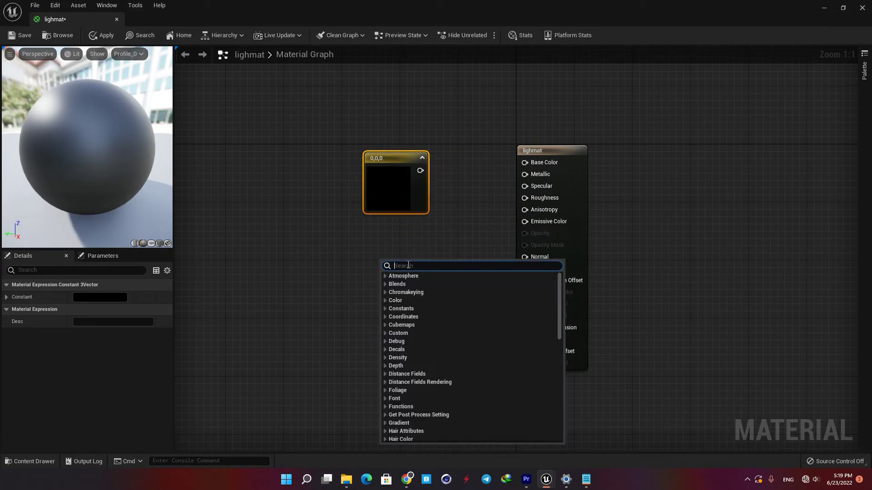
pyautogui.write('consta')
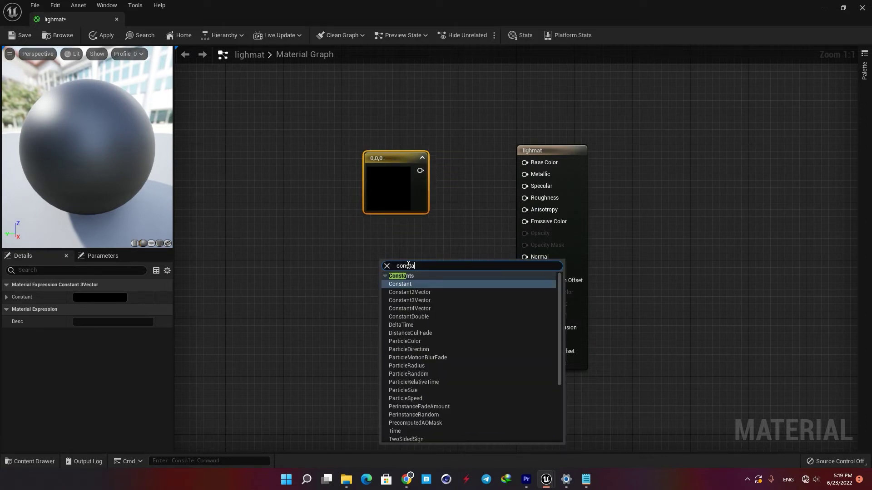
pyautogui.click(405, 285)
# Add a Multiply node and connect the Constant3Vector to its A input and the Constant to its B input
pyautogui.rightClick(464, 233)
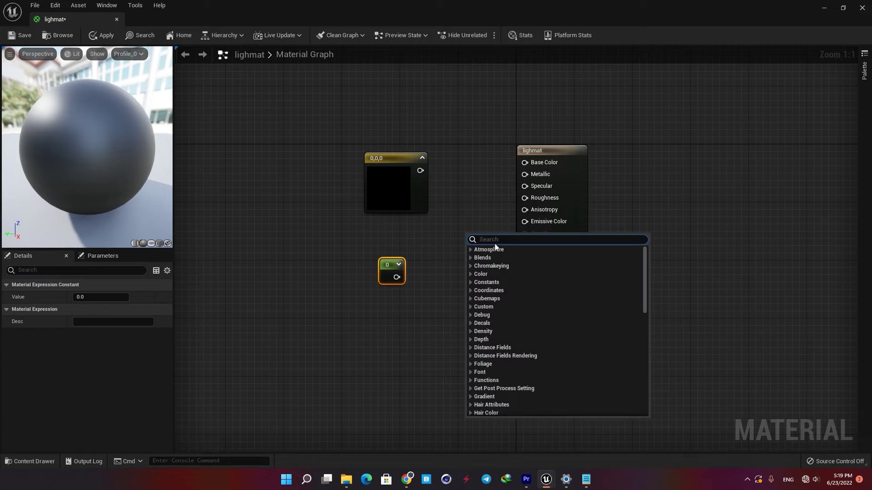
pyautogui.write('multip')
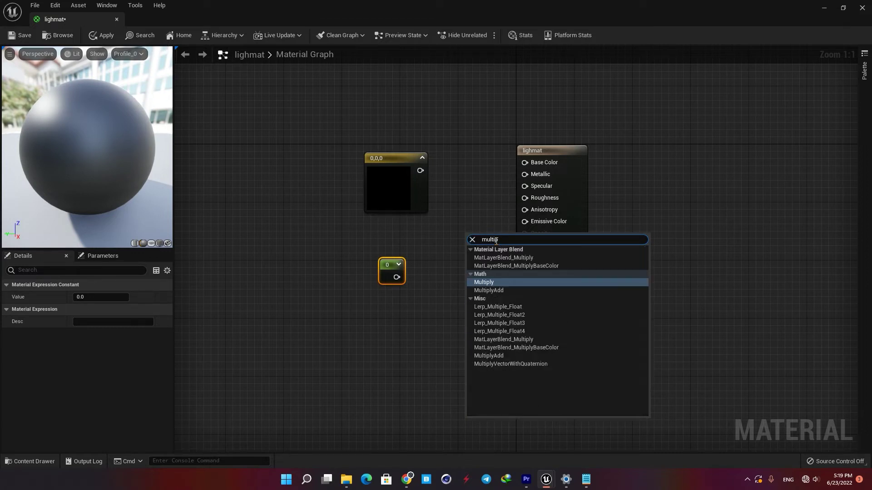
pyautogui.press('Return')
pyautogui.moveTo(492, 233); pyautogui.dragTo(471, 232)
pyautogui.moveTo(420, 170); pyautogui.dragTo(451, 244)
pyautogui.moveTo(397, 277); pyautogui.dragTo(451, 255)
# Set the Constant3Vector's colour to a muted pink of about 0.432, 0.175, 0.192
pyautogui.click(386, 182)
pyautogui.click(105, 298)
pyautogui.moveTo(176, 309); pyautogui.dragTo(188, 303)
pyautogui.click(235, 314)
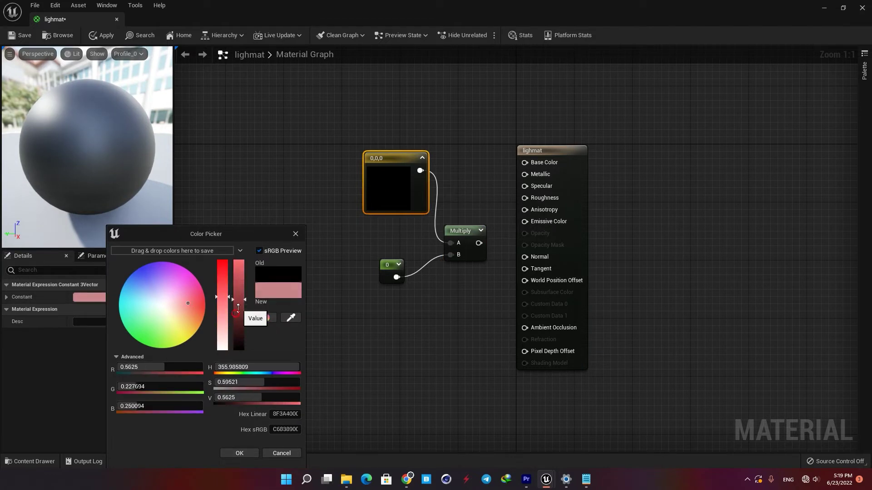
pyautogui.click(253, 451)
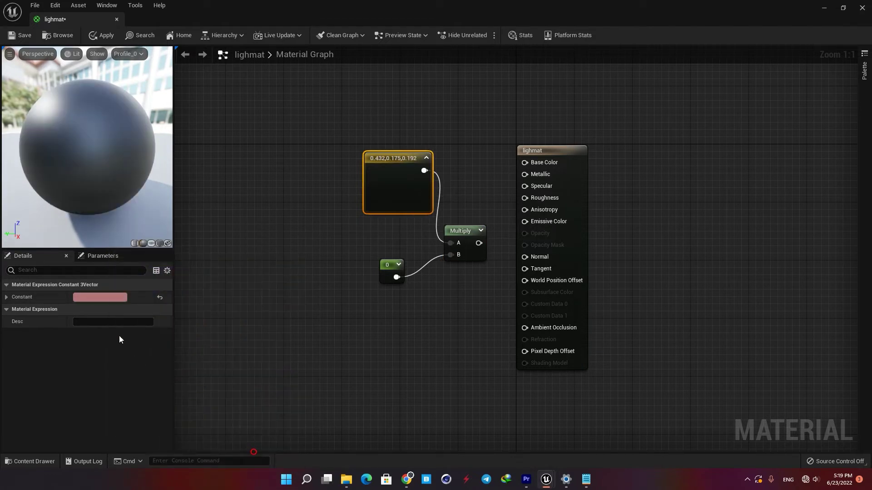
# Set the Constant's value to 20 and connect the Multiply output to the material's Emissive Color
pyautogui.click(390, 271)
pyautogui.click(91, 297)
pyautogui.write('20')
pyautogui.press('Return')
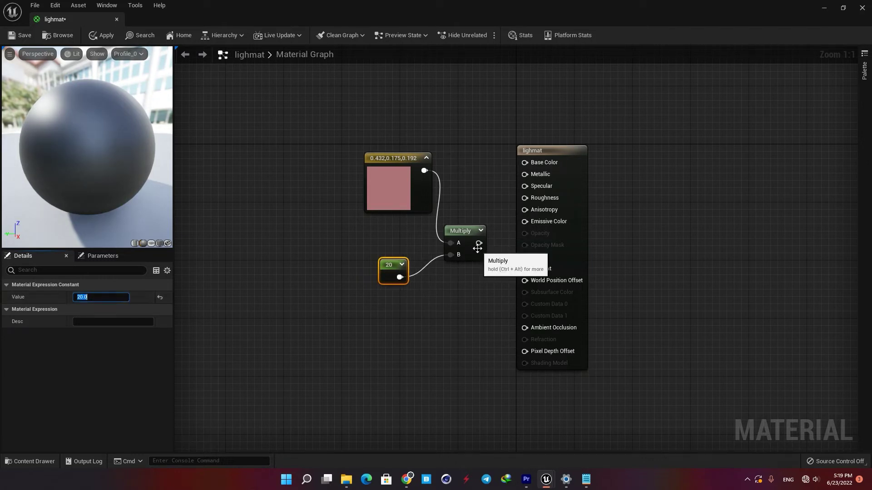
pyautogui.moveTo(478, 243); pyautogui.dragTo(524, 222)
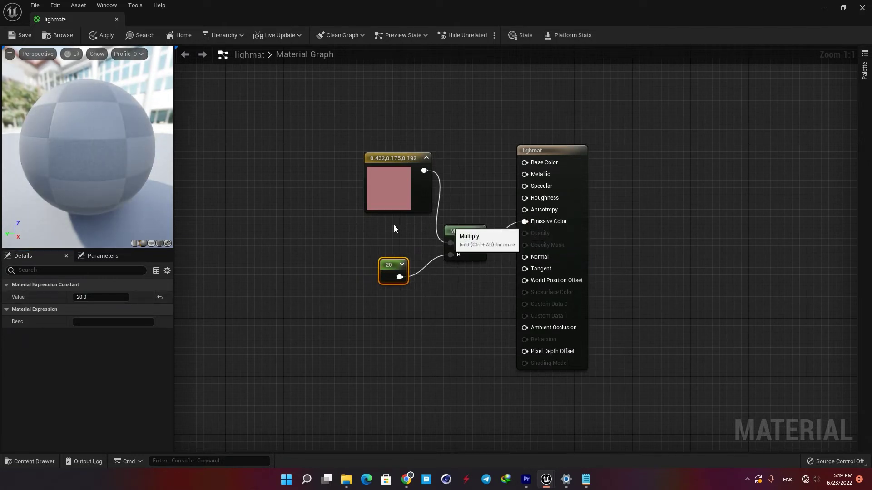
# Change the Constant3Vector's colour to a warm orange of about 0.432, 0.215, 0.0968 and inspect the glowing preview sphere
pyautogui.moveTo(93, 147); pyautogui.dragTo(63, 149)
pyautogui.moveTo(84, 139); pyautogui.dragTo(85, 159, button='right')
pyautogui.moveTo(84, 138); pyautogui.dragTo(166, 139)
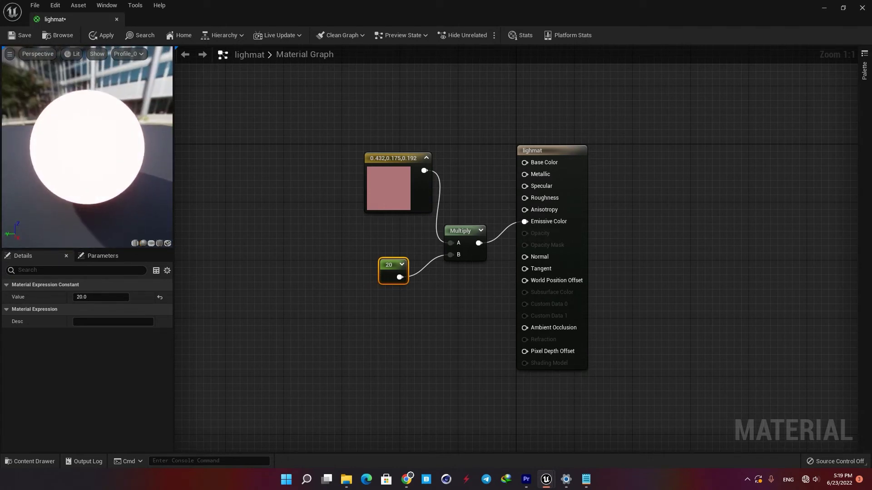
pyautogui.click(393, 187)
pyautogui.click(102, 295)
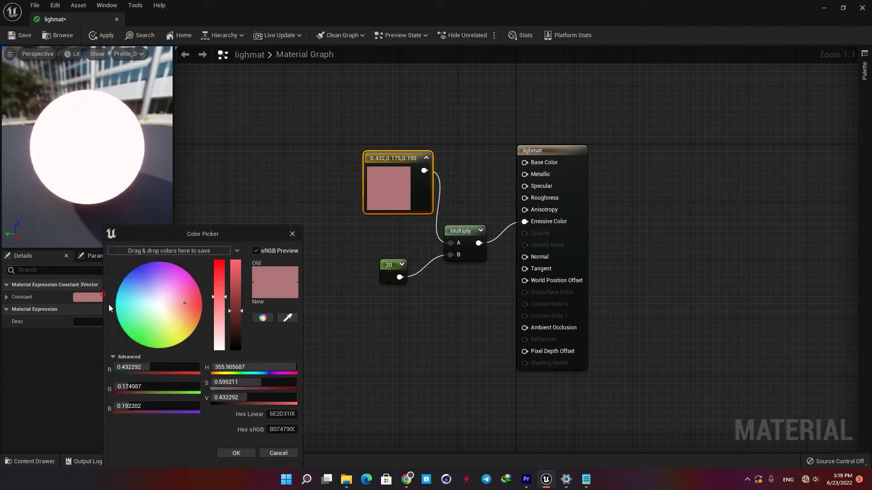
pyautogui.moveTo(184, 314); pyautogui.dragTo(184, 315)
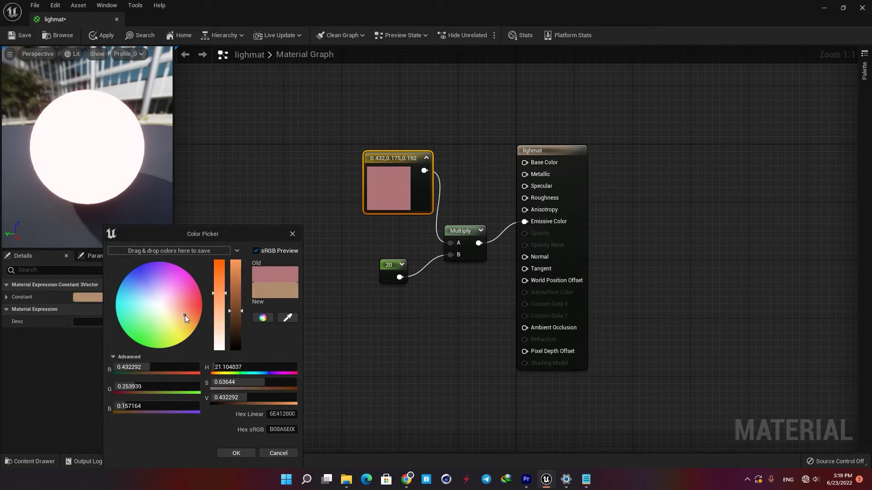
pyautogui.click(216, 282)
pyautogui.click(234, 453)
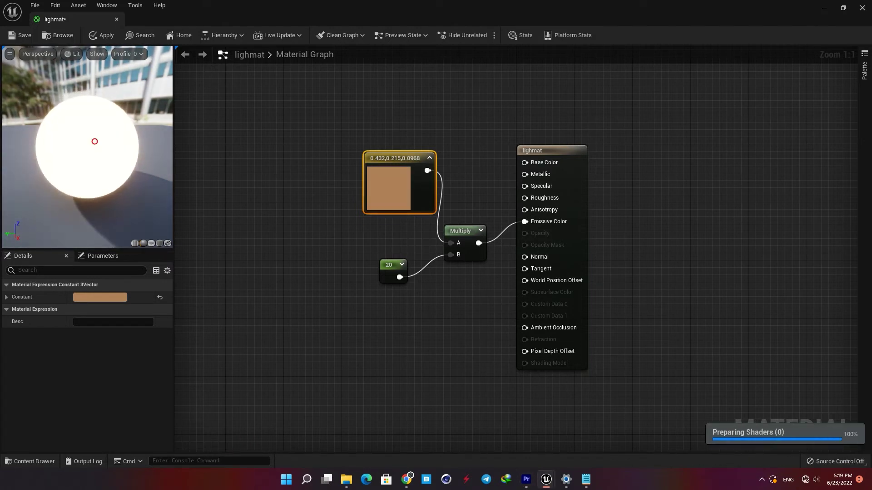
pyautogui.moveTo(95, 145); pyautogui.dragTo(97, 132)
pyautogui.moveTo(88, 130)
pyautogui.mouseDown(button='right')
pyautogui.moveTo(88, 139)
pyautogui.moveTo(88, 129)
pyautogui.mouseUp(button='right')
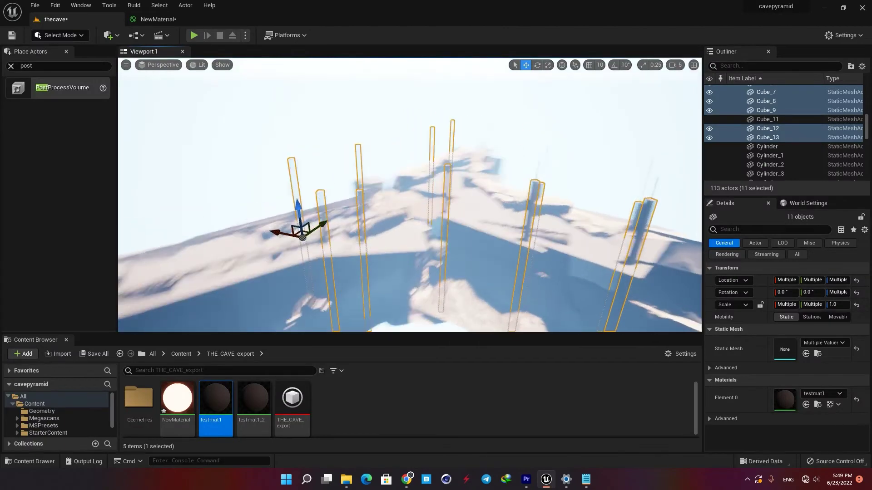
# Assign the glowing NewMaterial to Element 0 of the 11 selected cubes in the cave level
pyautogui.moveTo(177, 398); pyautogui.dragTo(810, 398)
pyautogui.moveTo(409, 195)
pyautogui.mouseDown(button='right')
pyautogui.moveTo(392, 195)
pyautogui.moveTo(432, 218)
pyautogui.moveTo(422, 199)
pyautogui.moveTo(449, 200)
pyautogui.moveTo(363, 200)
pyautogui.moveTo(449, 199)
pyautogui.moveTo(404, 200)
pyautogui.mouseUp(button='right')
# View the cave through the placed Camera with its exact framing and hide the editor overlays in the viewport
pyautogui.click(167, 62)
pyautogui.click(160, 66)
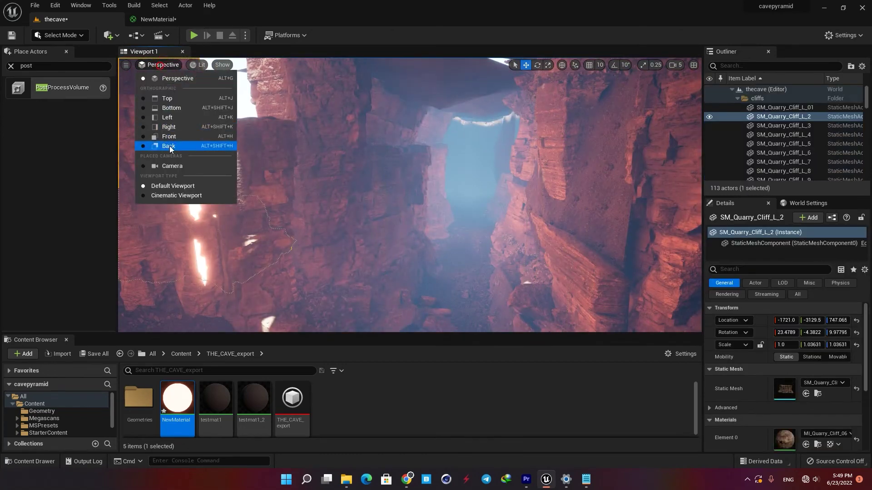
pyautogui.click(172, 165)
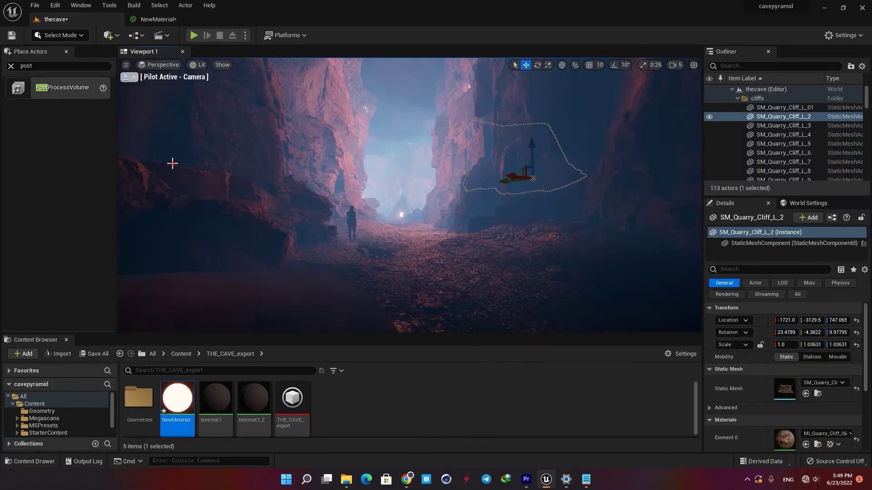
pyautogui.click(135, 77)
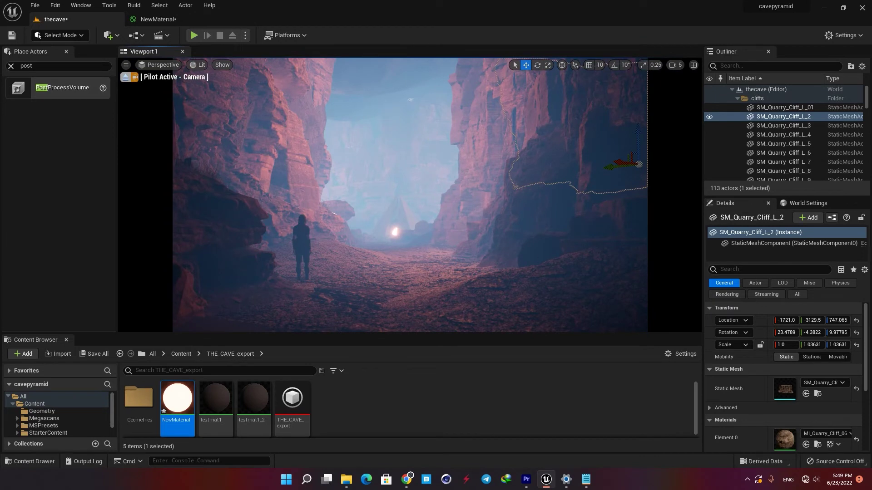
pyautogui.click(611, 228)
pyautogui.press('g')
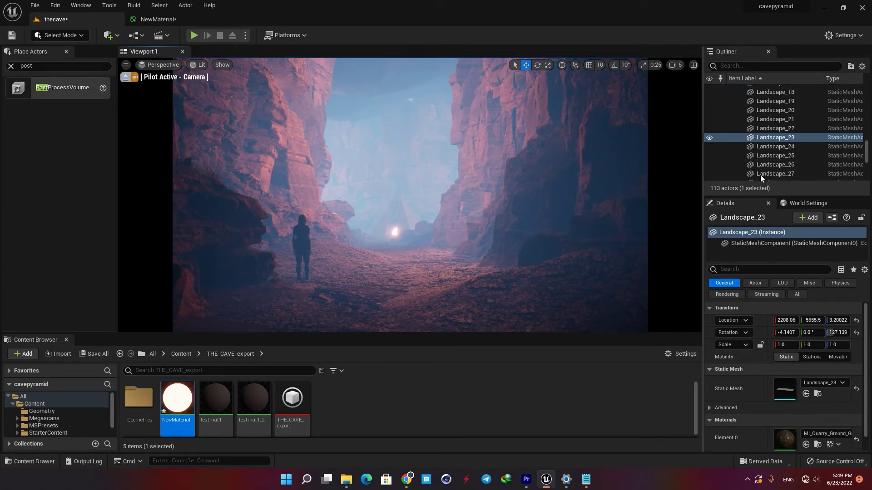
# Collapse the cliffs folder in the scene hierarchy and select the DirectionalLight to show its light settings
pyautogui.scroll(10, 769, 153)
pyautogui.scroll(2, 769, 153)
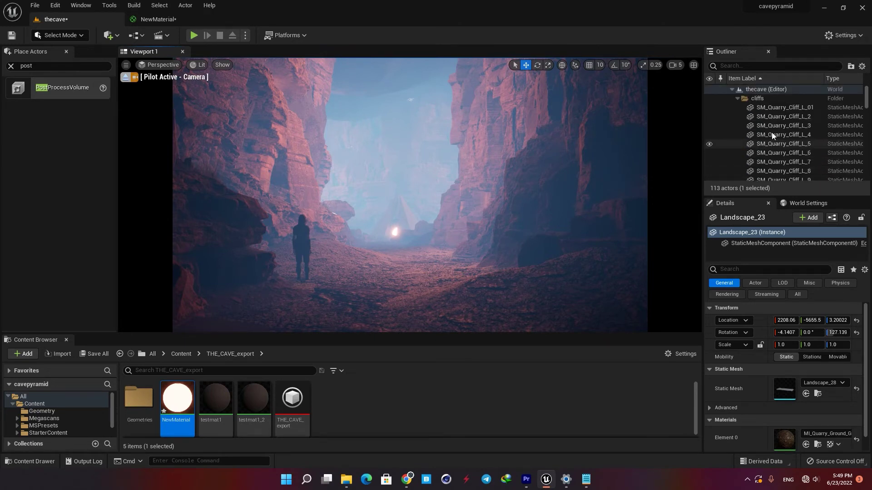
pyautogui.click(737, 98)
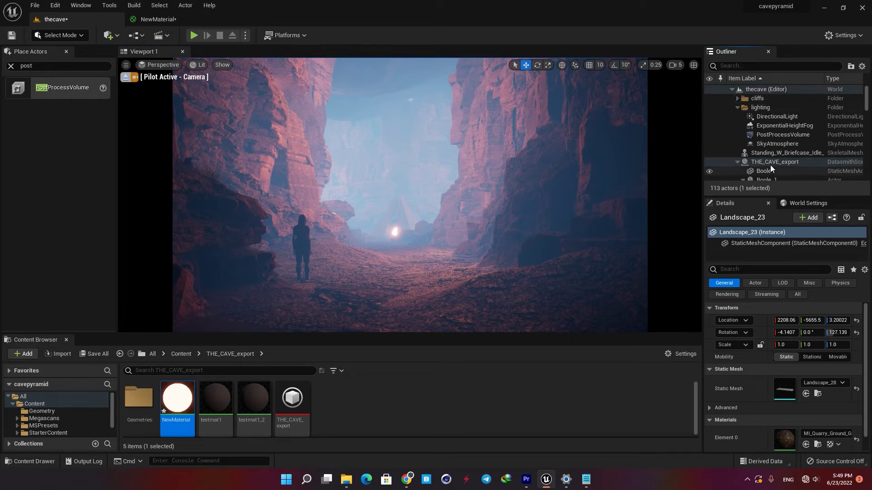
pyautogui.click(780, 118)
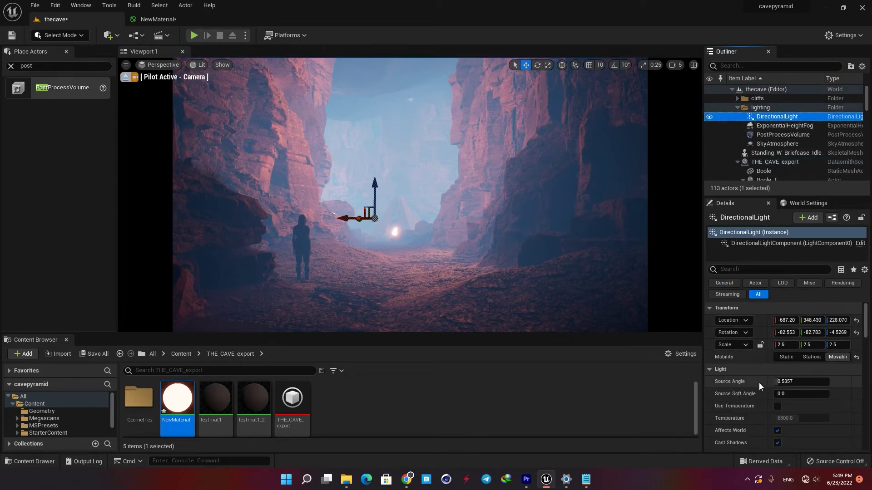
pyautogui.scroll(-2, 759, 383)
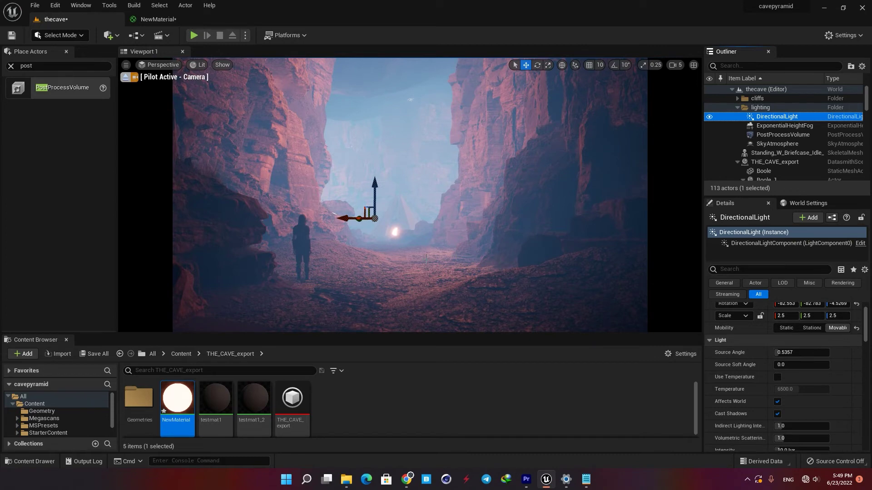
# Undo the accidental atmosphere light rotation and set the DirectionalLight's intensity to about 3.64 lux
pyautogui.click(407, 242)
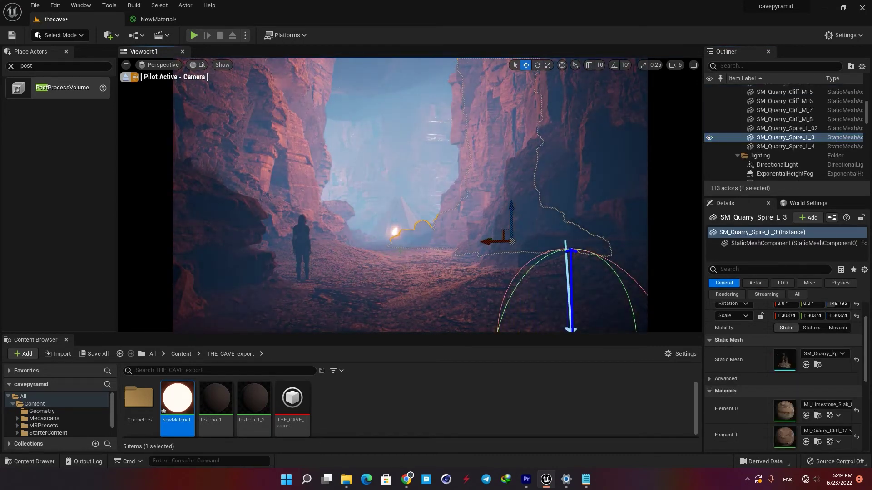
pyautogui.hotkey('ctrl', 'z')
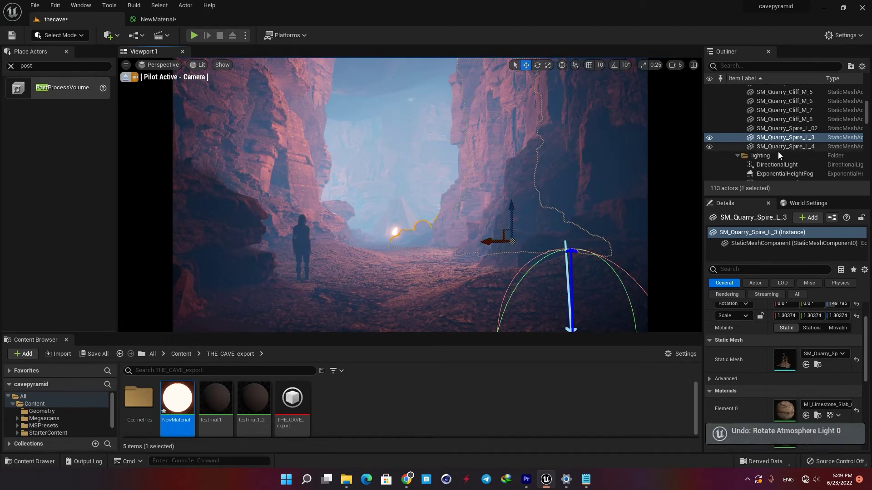
pyautogui.click(775, 164)
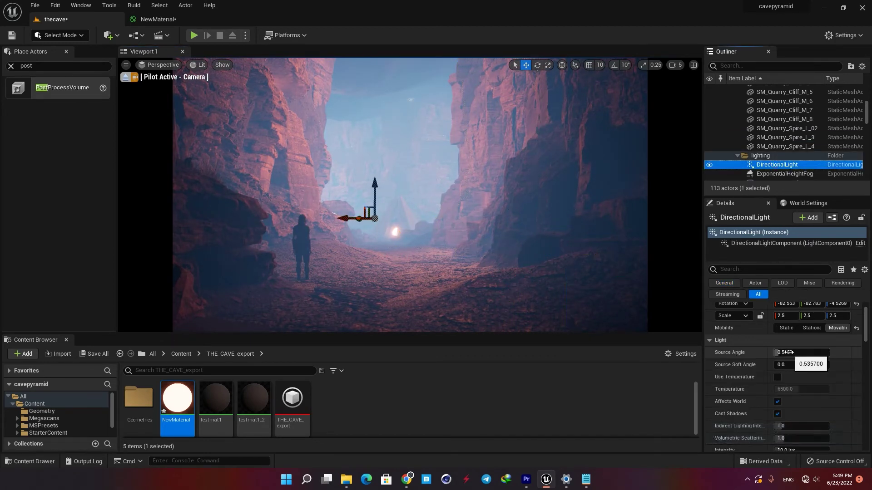
pyautogui.scroll(-3, 753, 369)
pyautogui.moveTo(793, 393)
pyautogui.mouseDown()
pyautogui.moveTo(812, 393)
pyautogui.moveTo(783, 393)
pyautogui.mouseUp()
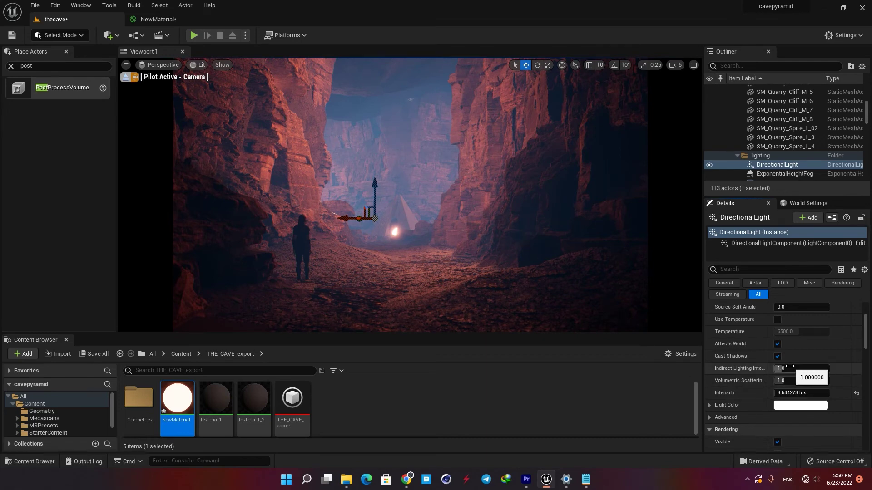
# Undo the DirectionalLight's intensity change and raise the ExponentialHeightFog's fog density to about 0.035
pyautogui.hotkey('ctrl', 'z')
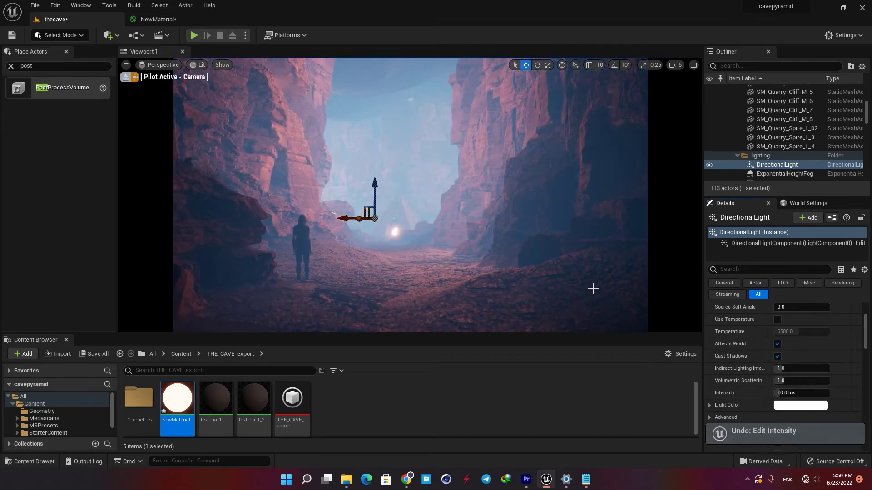
pyautogui.click(760, 172)
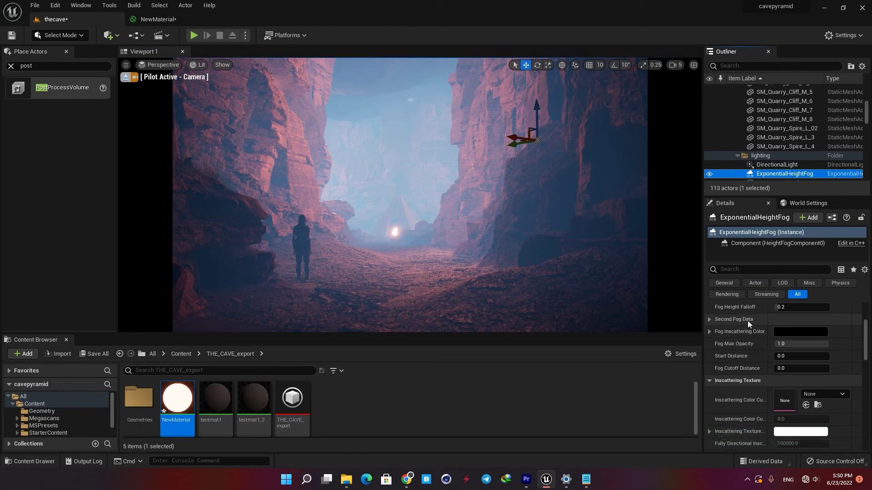
pyautogui.scroll(4, 748, 321)
pyautogui.moveTo(789, 381); pyautogui.dragTo(806, 382)
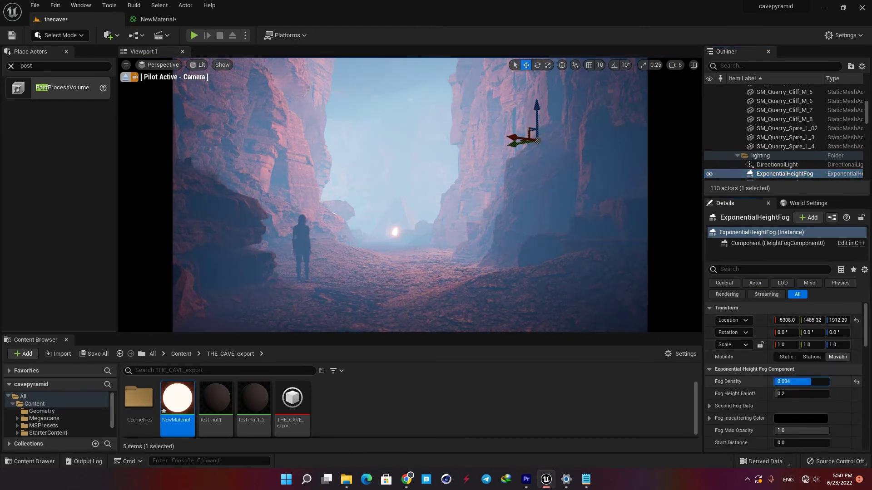
# Try a pinkish-red fog inscattering color with a value of about 0.65 on the ExponentialHeightFog, then cancel the color change
pyautogui.scroll(-1, 756, 402)
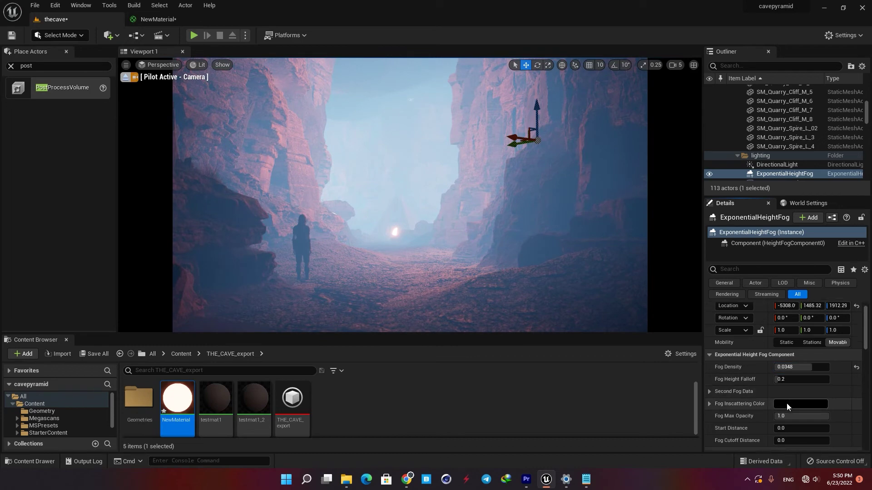
pyautogui.click(786, 403)
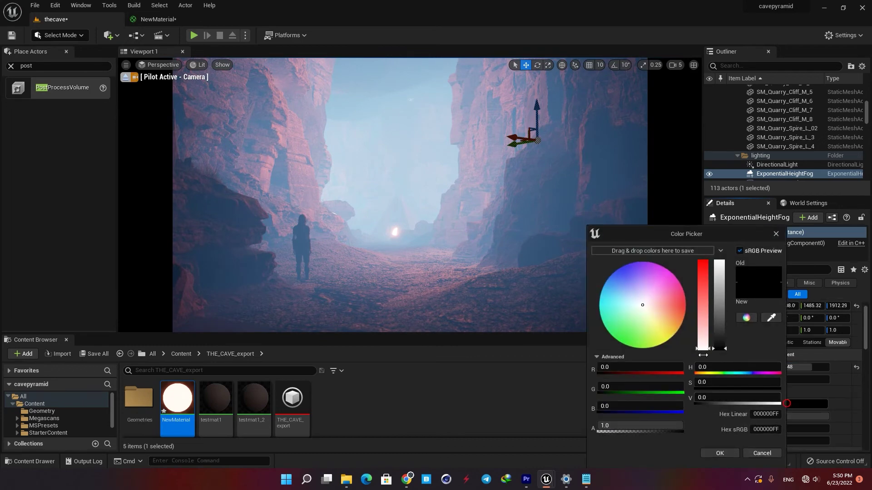
pyautogui.click(677, 309)
pyautogui.moveTo(719, 288)
pyautogui.mouseDown()
pyautogui.moveTo(719, 265)
pyautogui.moveTo(721, 277)
pyautogui.moveTo(703, 283)
pyautogui.moveTo(660, 279)
pyautogui.moveTo(661, 296)
pyautogui.moveTo(623, 327)
pyautogui.moveTo(644, 330)
pyautogui.moveTo(675, 303)
pyautogui.moveTo(704, 303)
pyautogui.moveTo(705, 276)
pyautogui.moveTo(720, 292)
pyautogui.mouseUp()
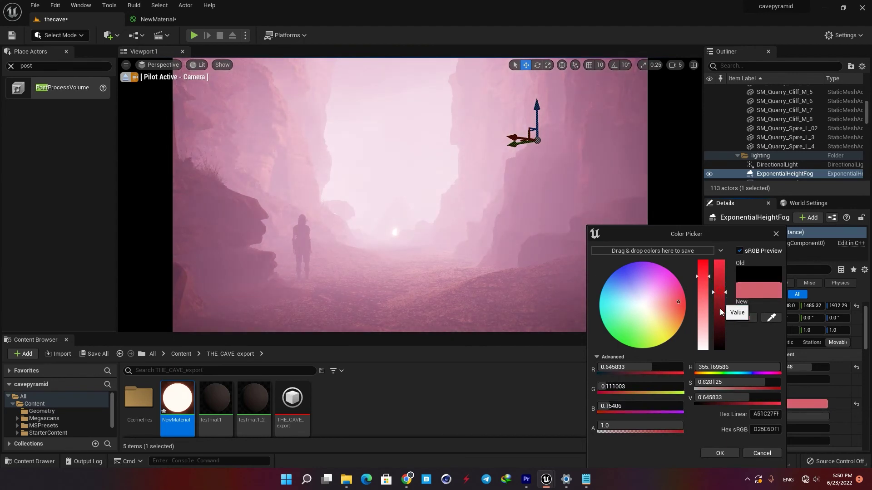
pyautogui.click(749, 451)
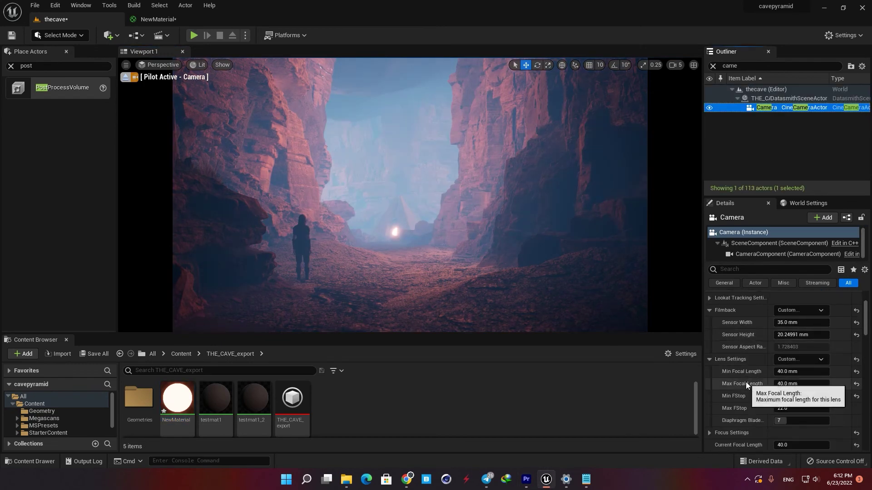
# Set the Camera's film grain intensity to 0.3 in its post process settings
pyautogui.scroll(-3, 745, 377)
pyautogui.scroll(-5, 749, 367)
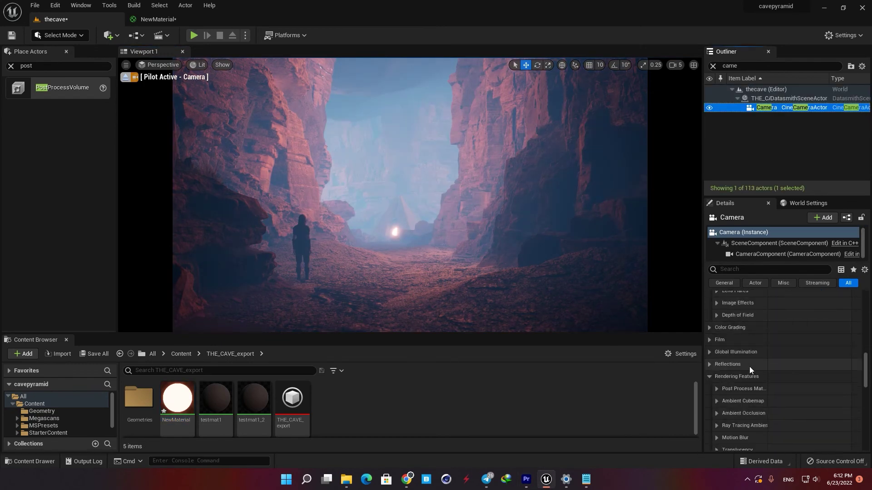
pyautogui.click(789, 325)
pyautogui.write('0.3')
pyautogui.scroll(-8, 712, 385)
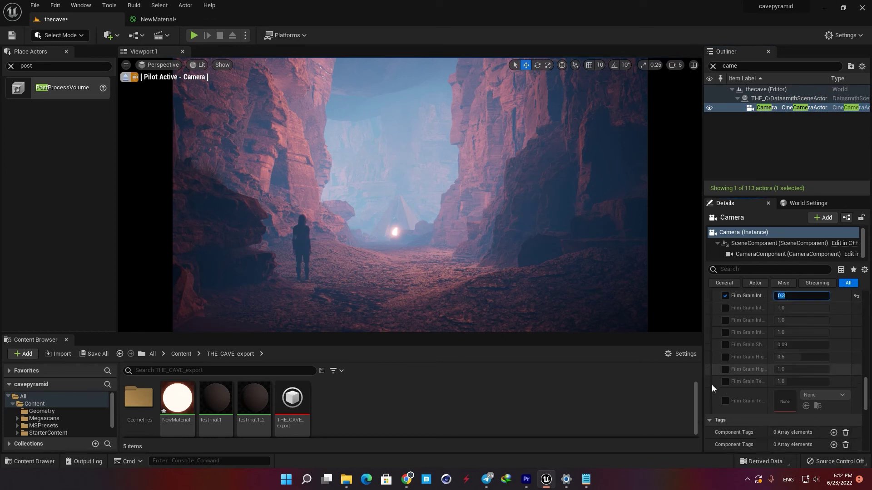
# Find the Camera's vignette setting and raise the vignette intensity to about 0.63
pyautogui.scroll(-5, 748, 341)
pyautogui.click(746, 269)
pyautogui.write('vi')
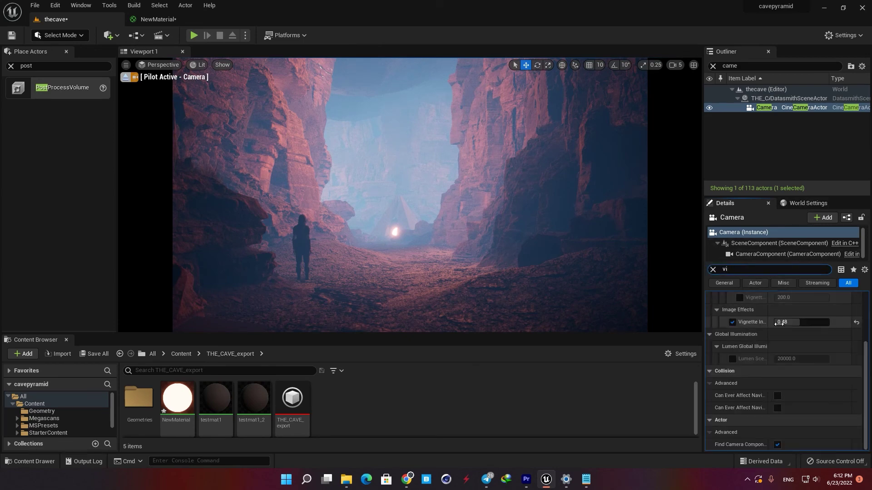
pyautogui.moveTo(792, 324); pyautogui.dragTo(811, 325)
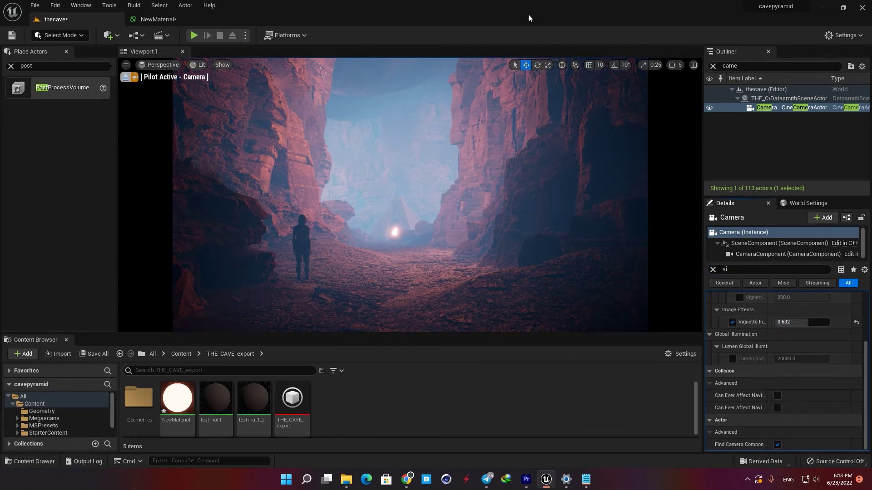
# Capture a high-resolution screenshot of the piloted camera view with a size multiplier of 1.0
pyautogui.click(126, 66)
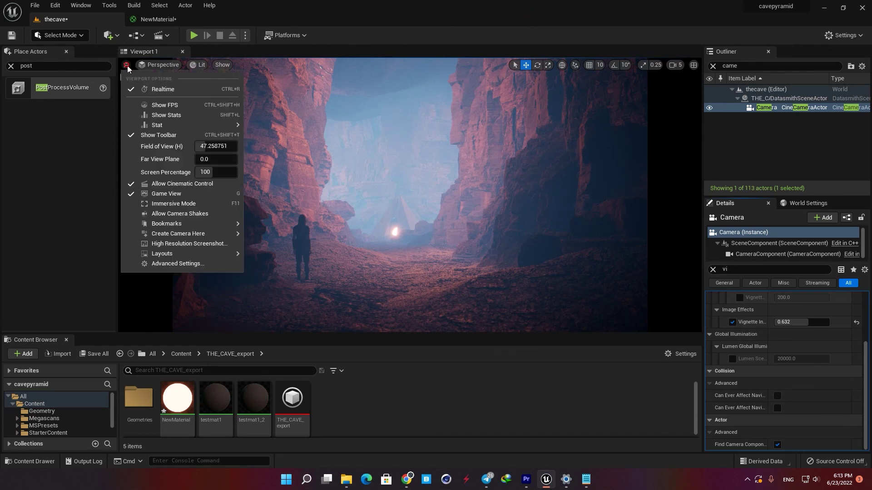
pyautogui.click(185, 245)
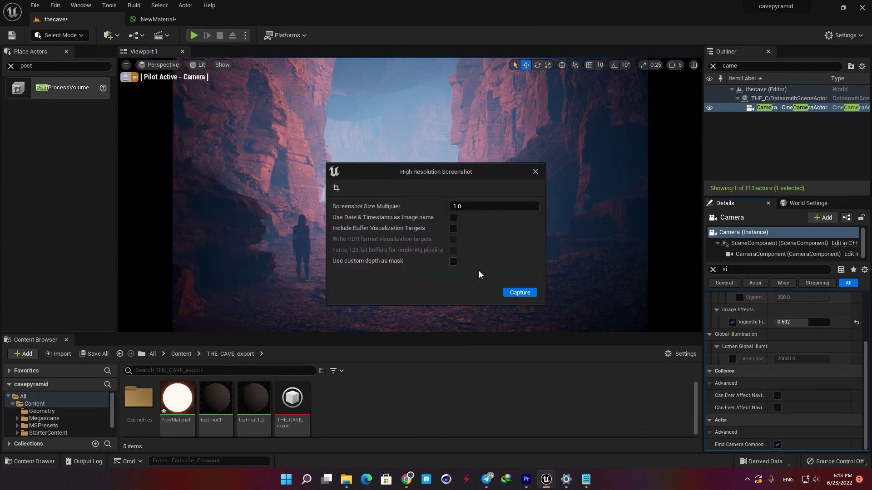
pyautogui.click(520, 293)
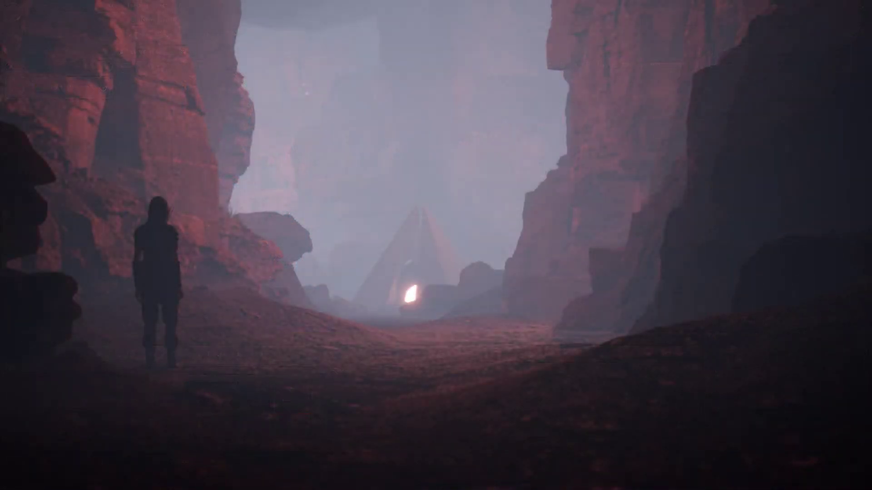